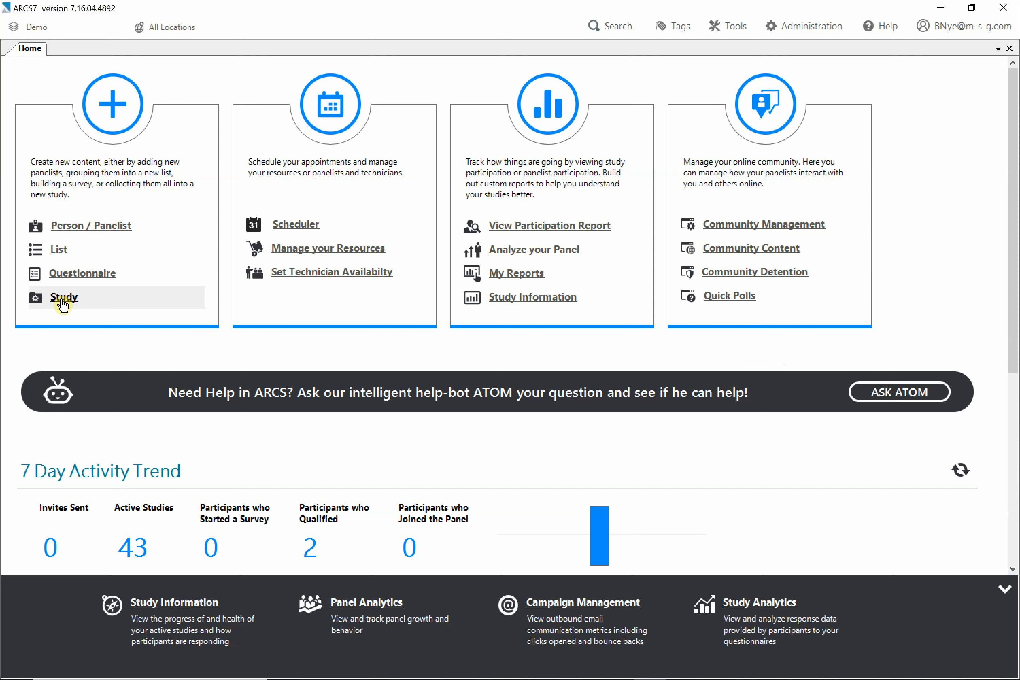
# Step: Start creating a new study with the Study Wizard, choosing Focus Group as the study type
pyautogui.click(62, 301)
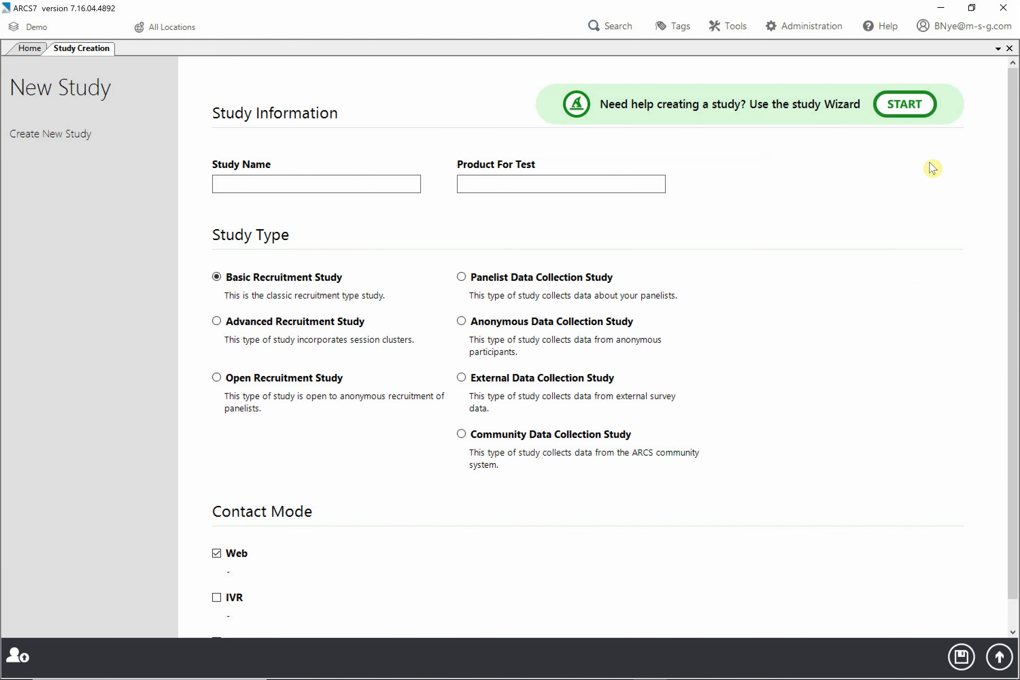
pyautogui.click(908, 105)
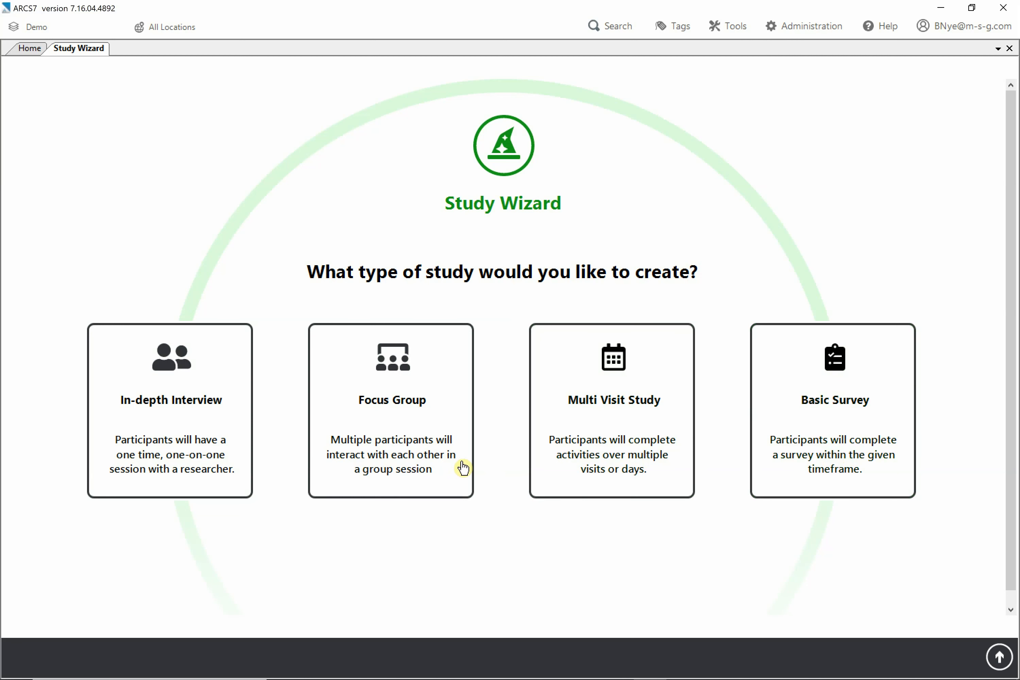
pyautogui.click(388, 437)
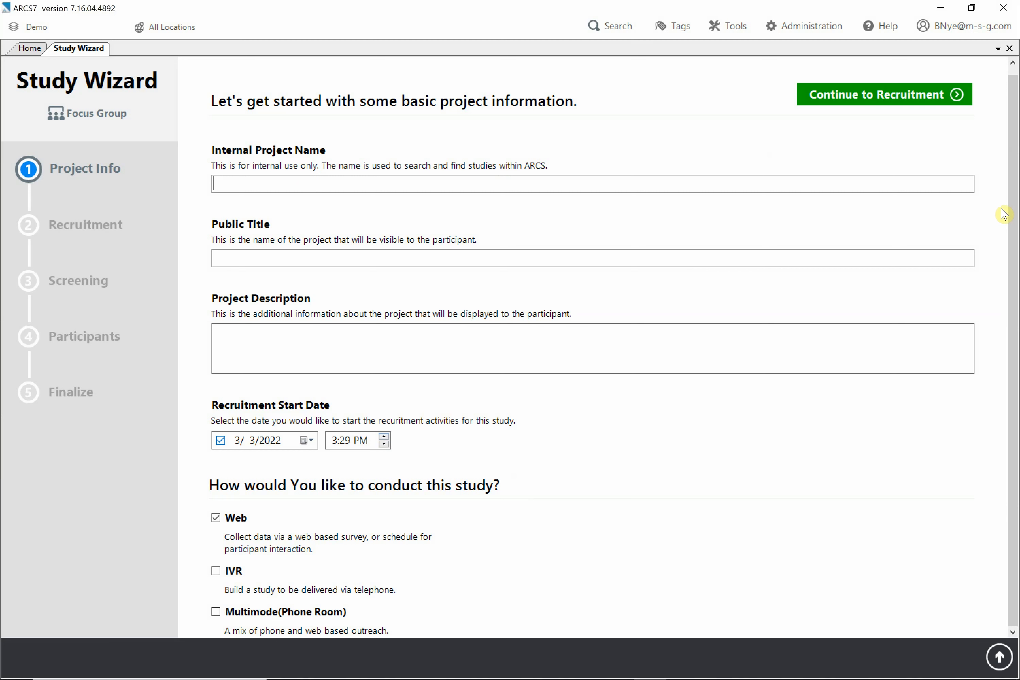
# Step: Enter internal project name "Focus Group", public title "Focus Group Study" and description "Product X focus group", and continue to recruitment
pyautogui.write('Focus Group')
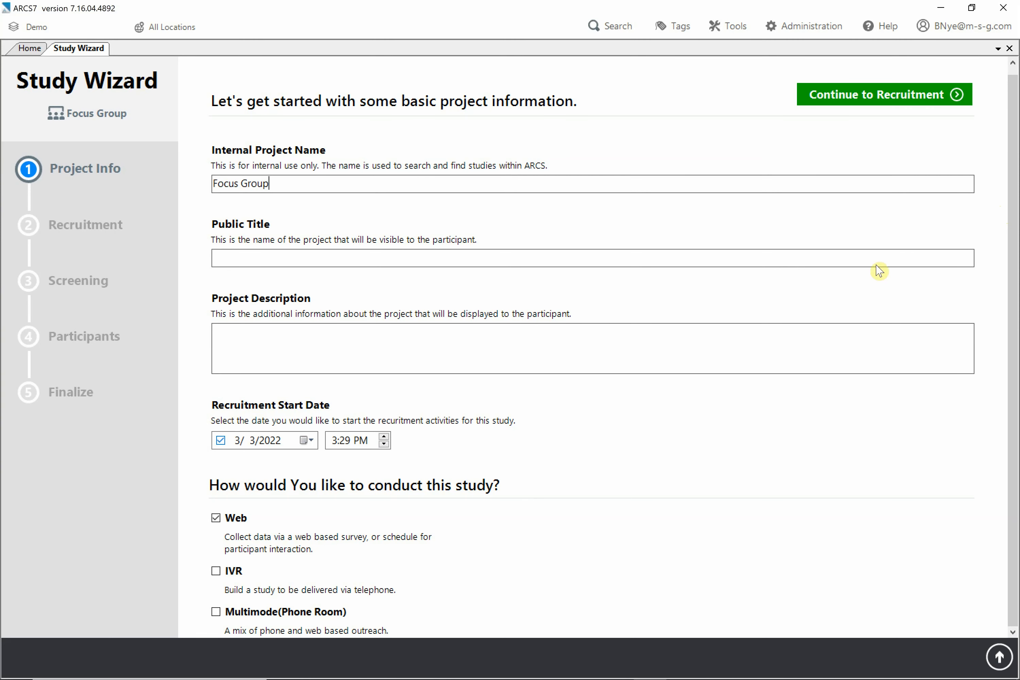
pyautogui.click(523, 260)
pyautogui.write('Focus Group Study')
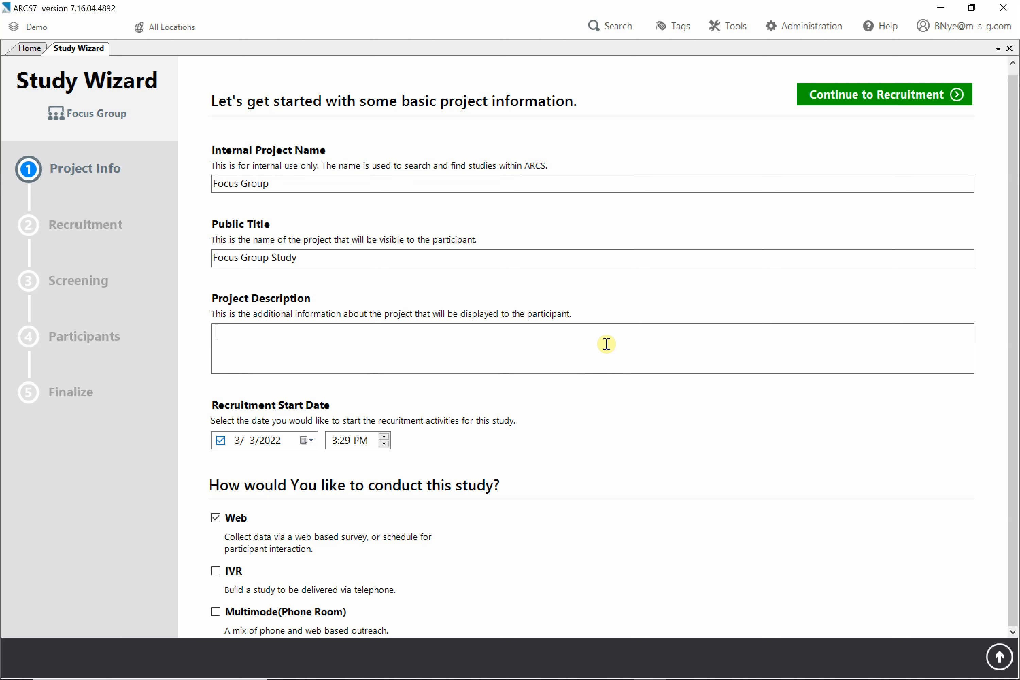
pyautogui.write('Product X focus ')
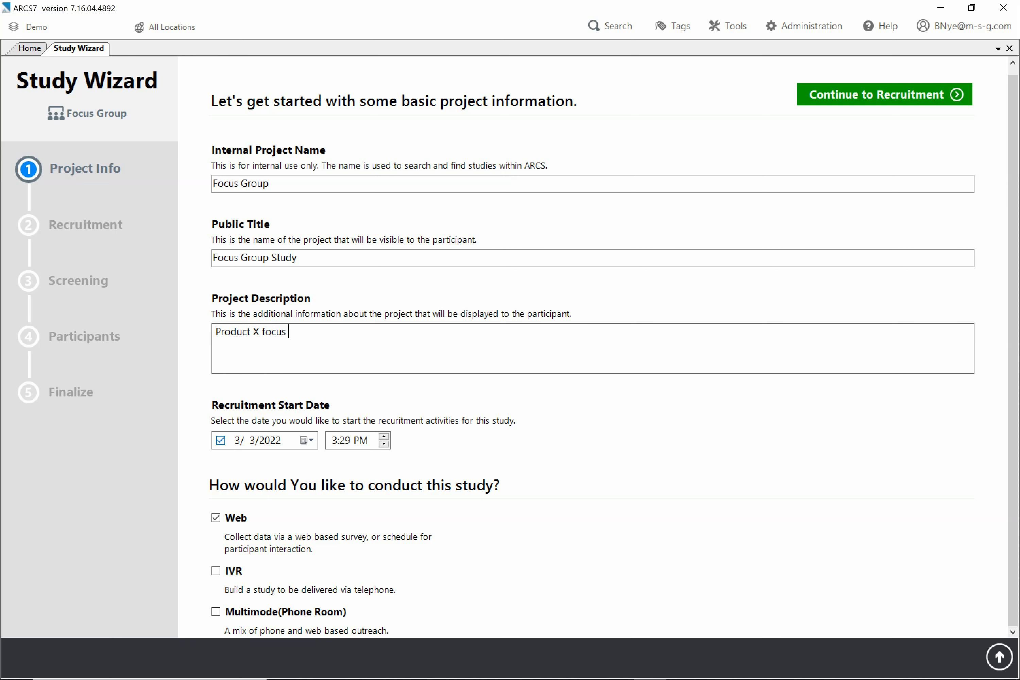
pyautogui.write('group')
pyautogui.click(886, 94)
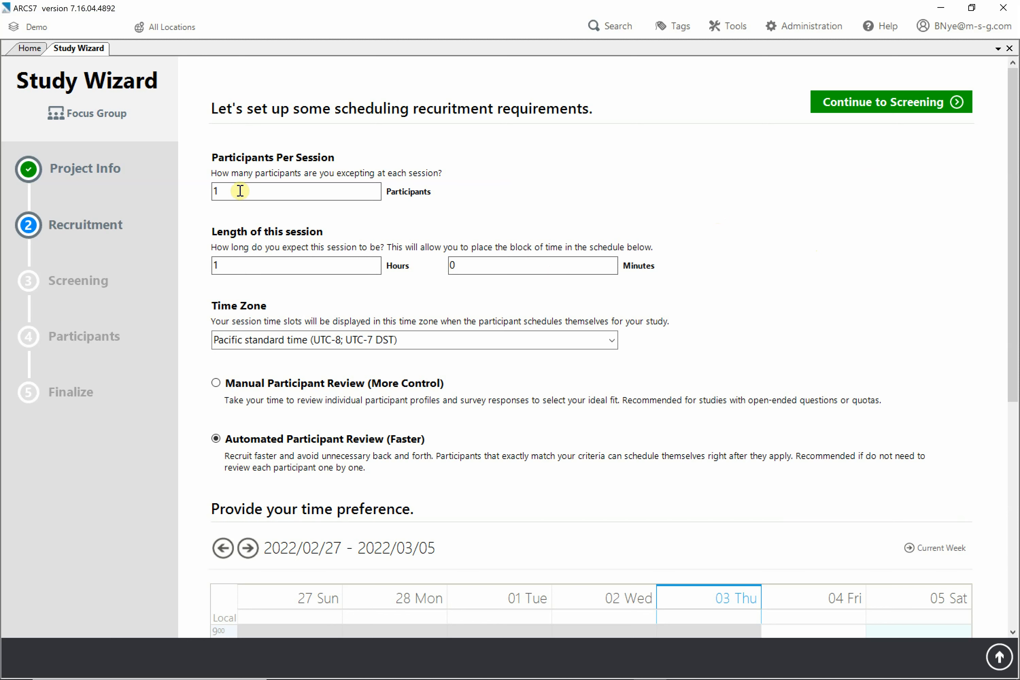
# Step: Set 5 participants per session and the time zone to Eastern standard time (UTC-5; UTC-4 DST)
pyautogui.moveTo(240, 191); pyautogui.dragTo(192, 192)
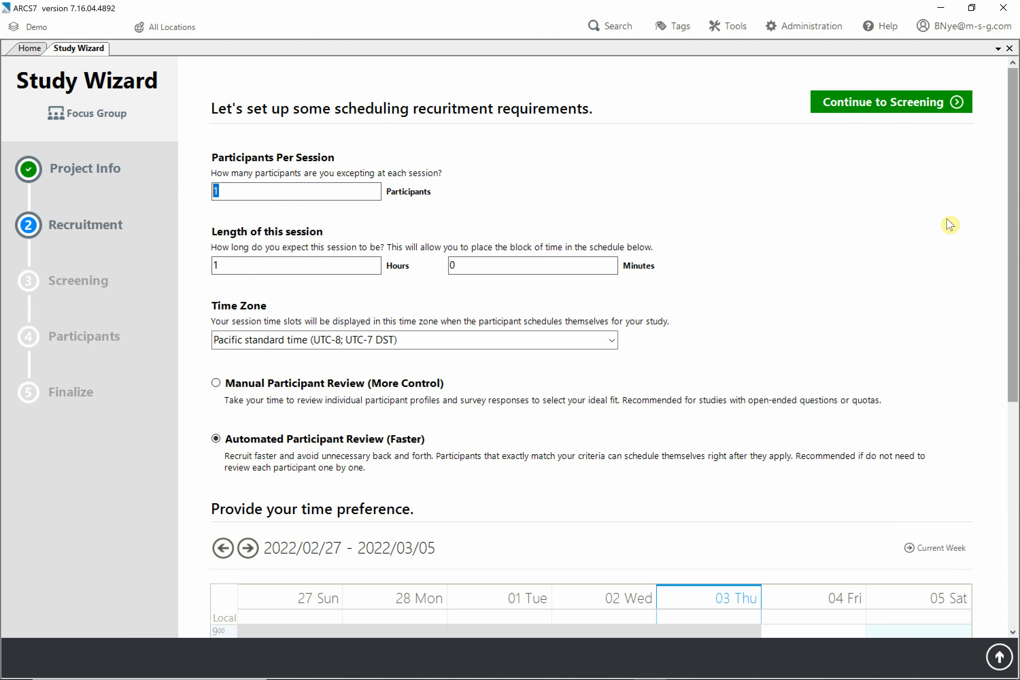
pyautogui.write('5')
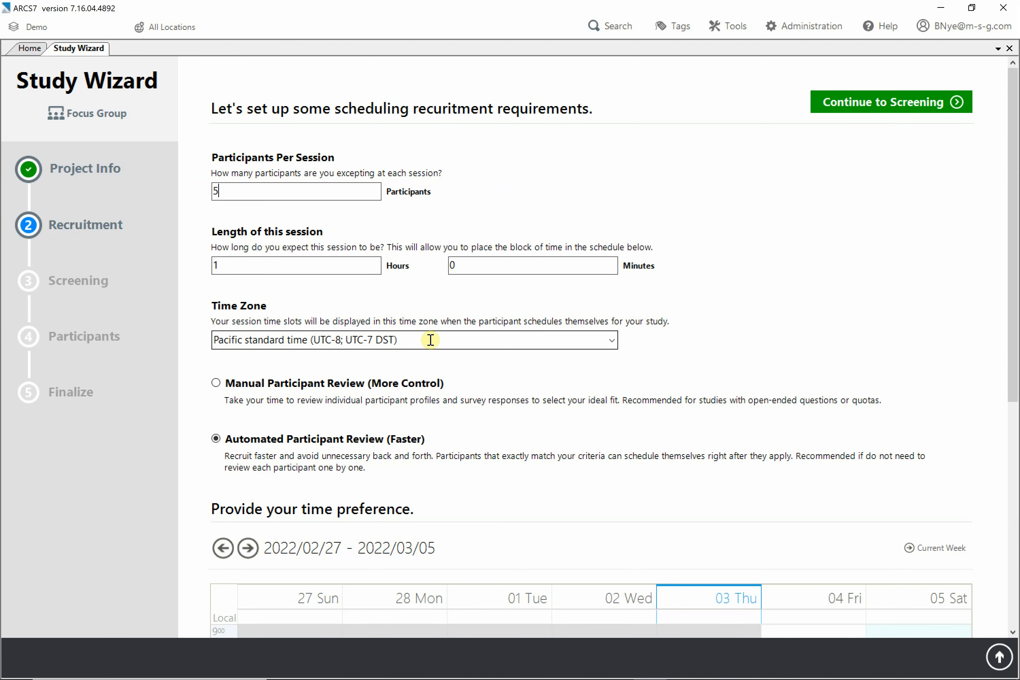
pyautogui.click(612, 340)
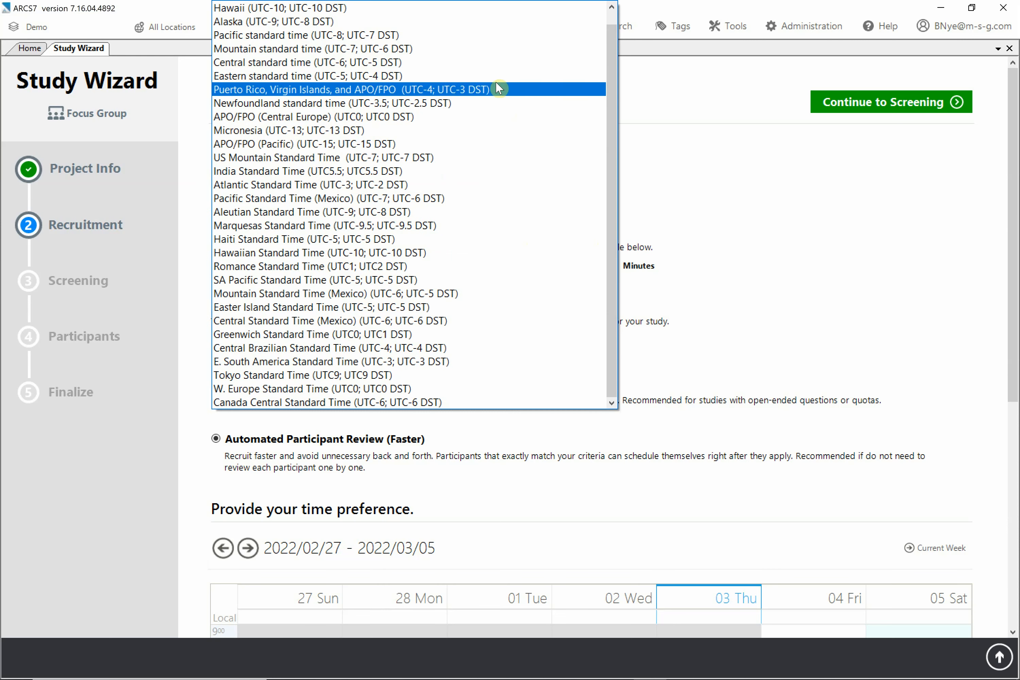
pyautogui.click(497, 80)
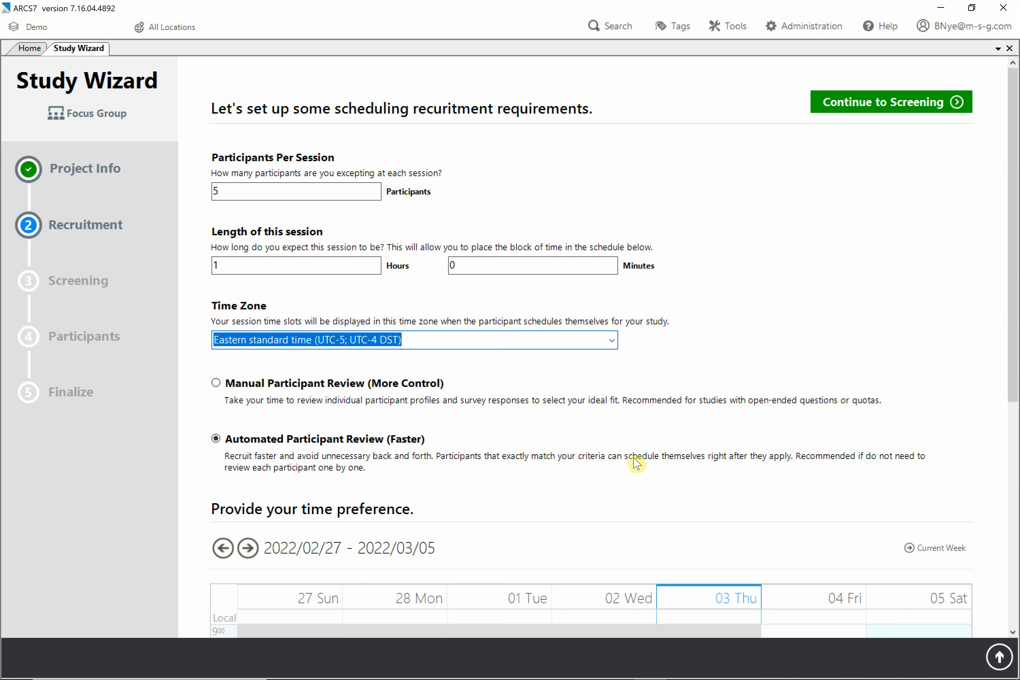
# Step: Schedule sessions on March 8 and 10, 2022 at 10:00 AM and March 9 and 11 at 12:00 PM, and continue to screening
pyautogui.scroll(-3, 636, 463)
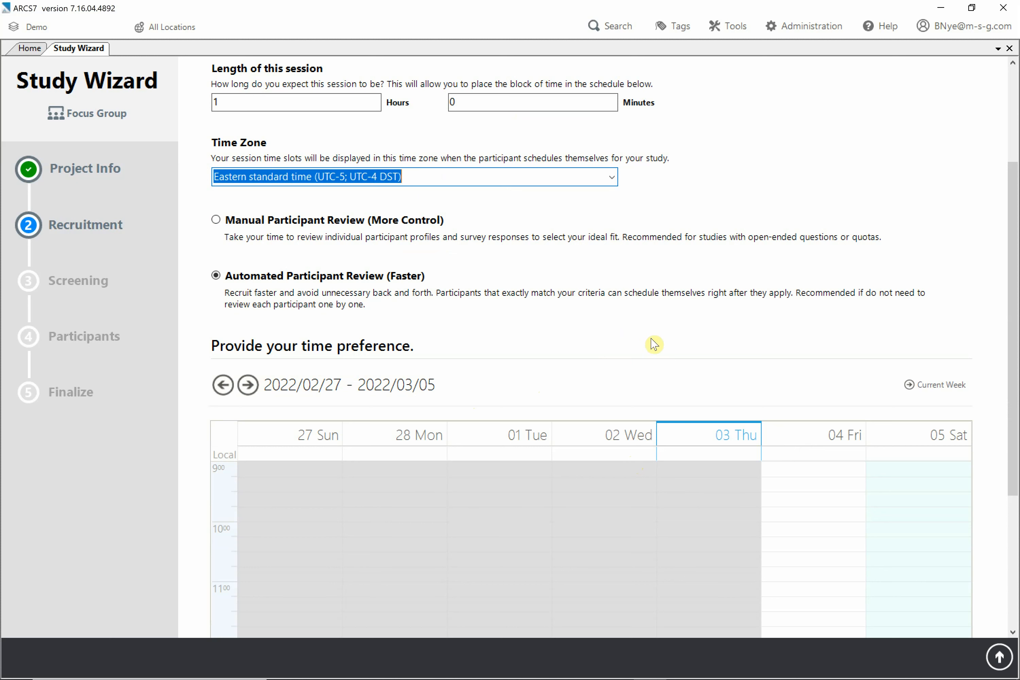
pyautogui.click(248, 385)
pyautogui.scroll(-2, 720, 373)
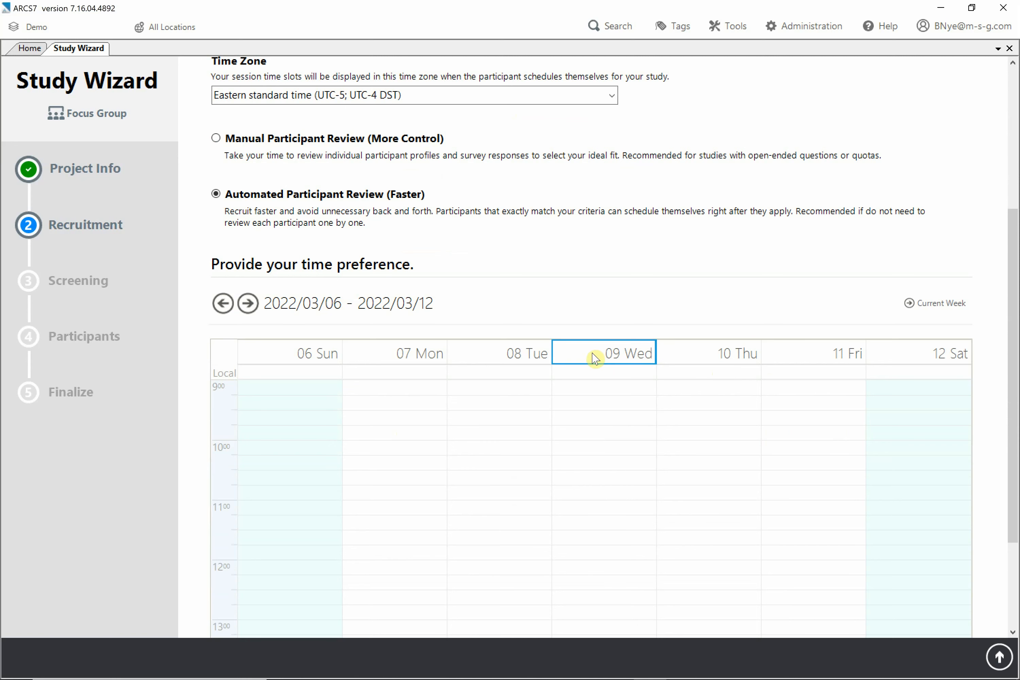
pyautogui.scroll(-3, 533, 362)
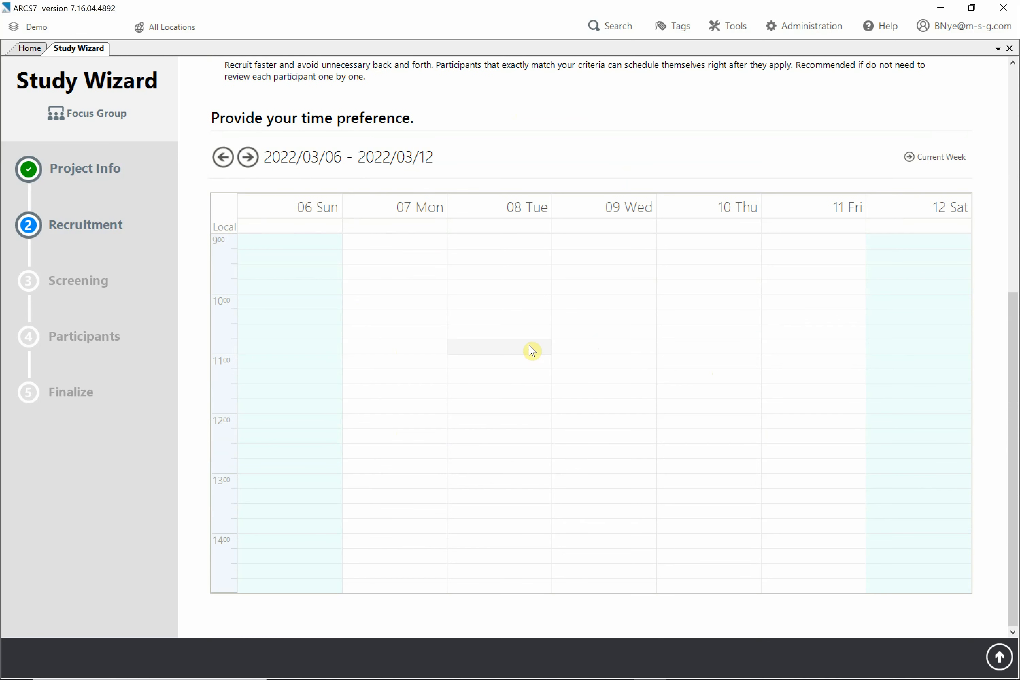
pyautogui.click(504, 303)
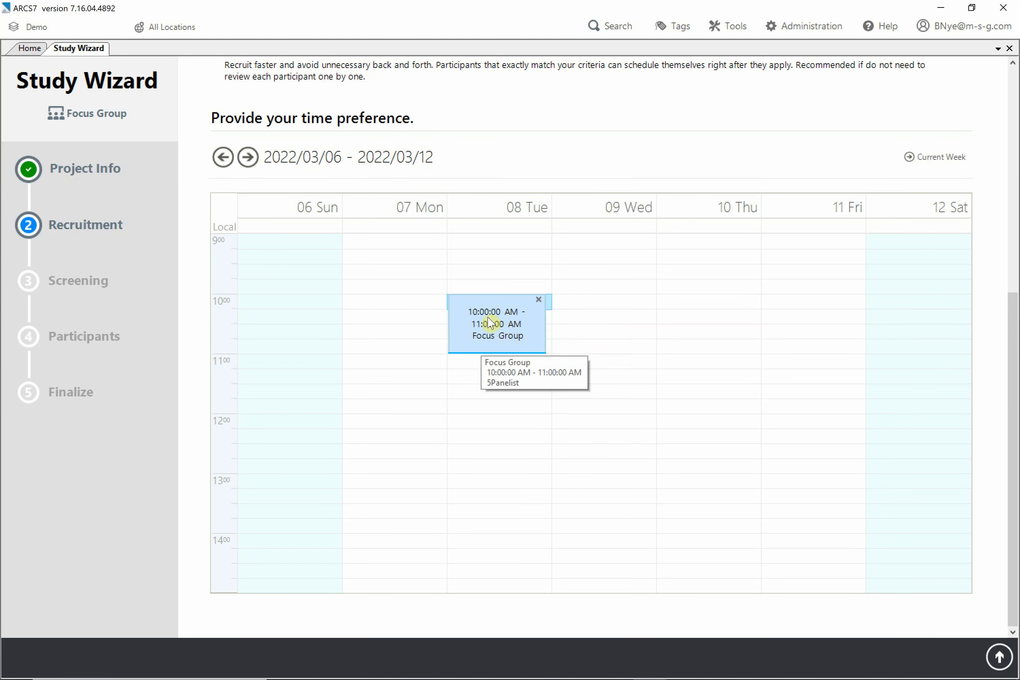
pyautogui.click(722, 312)
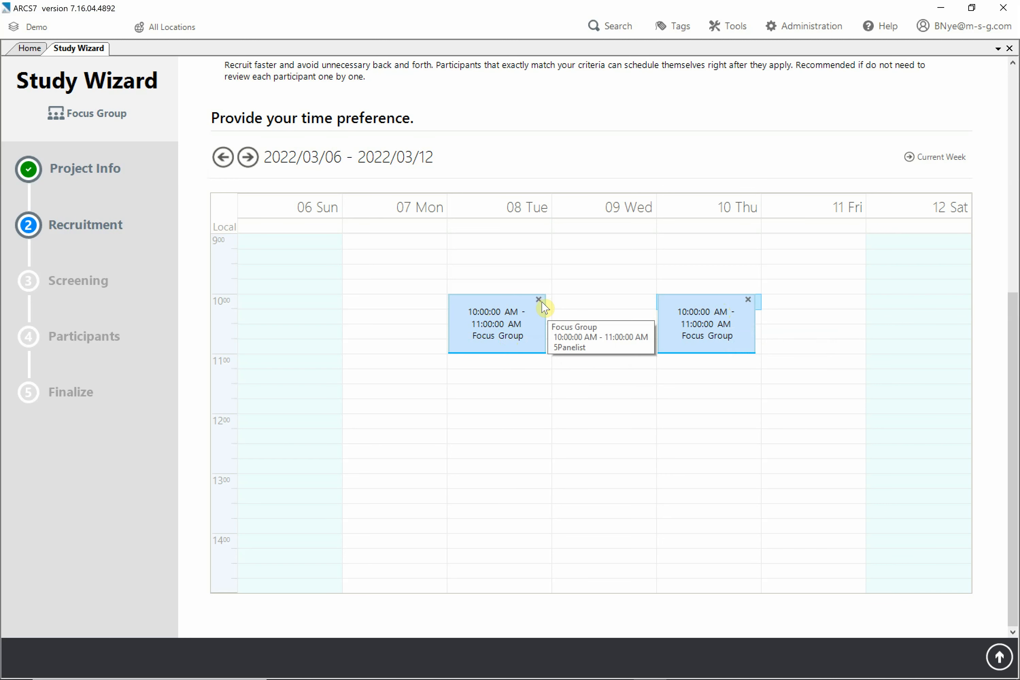
pyautogui.click(590, 432)
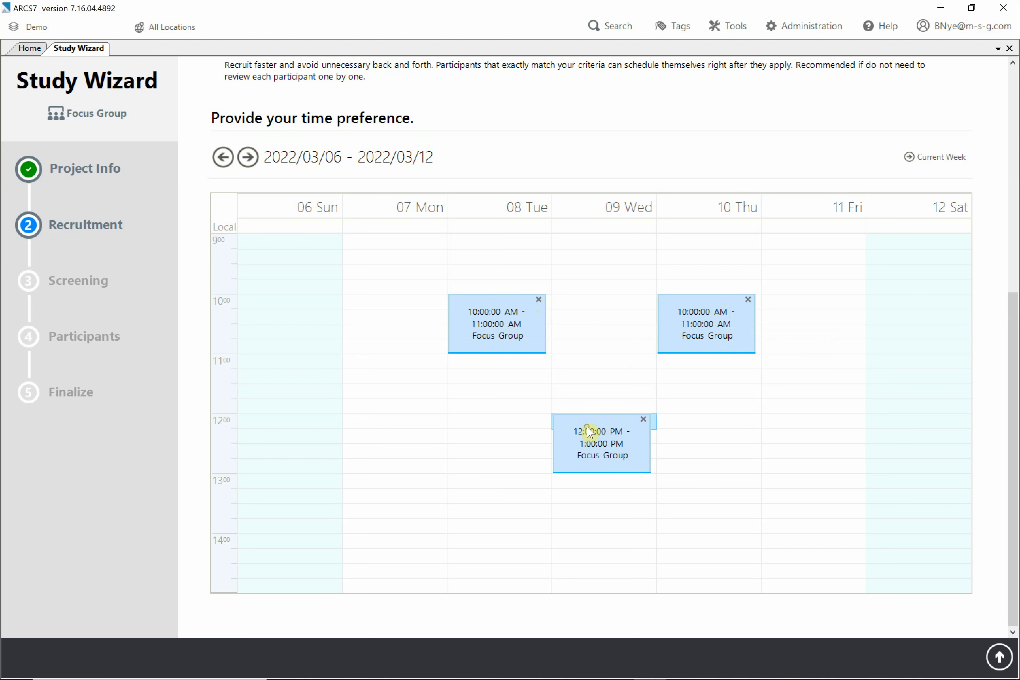
pyautogui.click(804, 422)
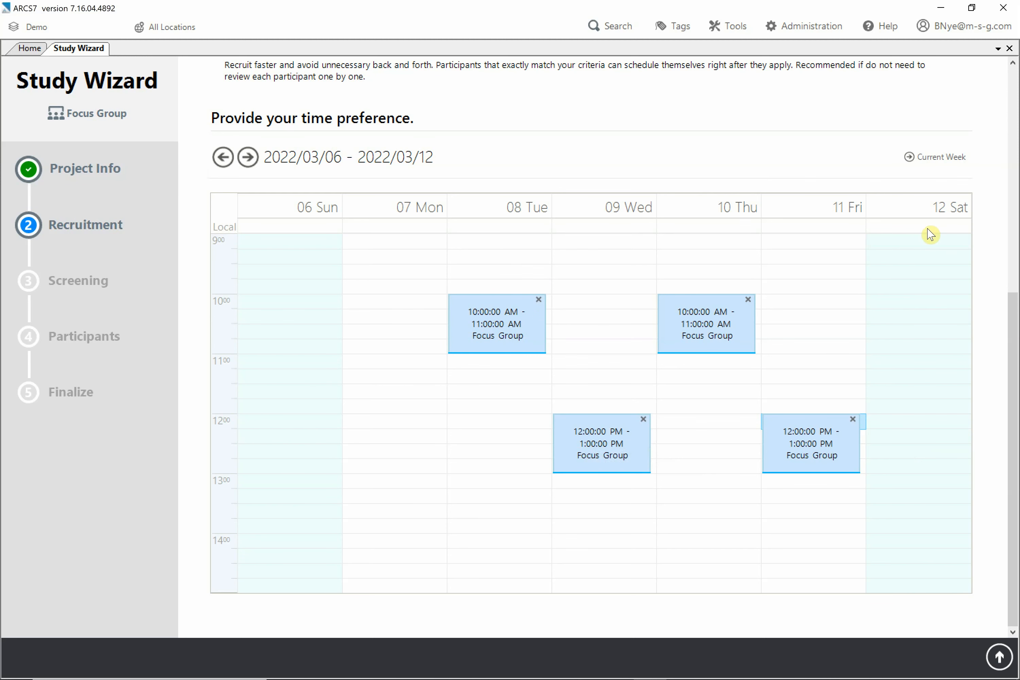
pyautogui.scroll(5, 913, 221)
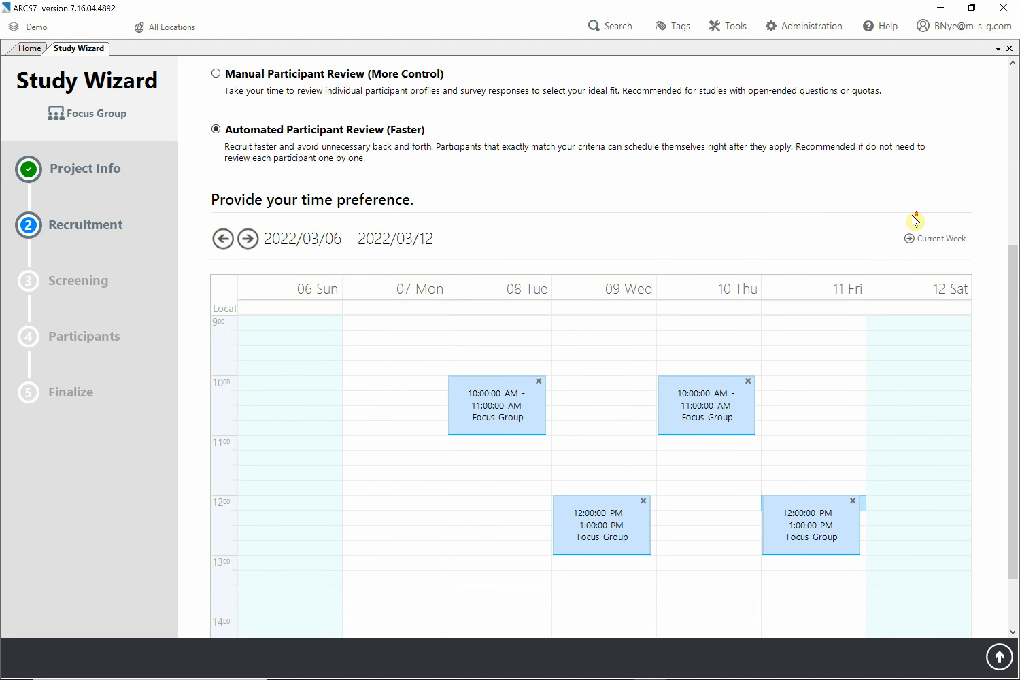
pyautogui.scroll(1, 915, 220)
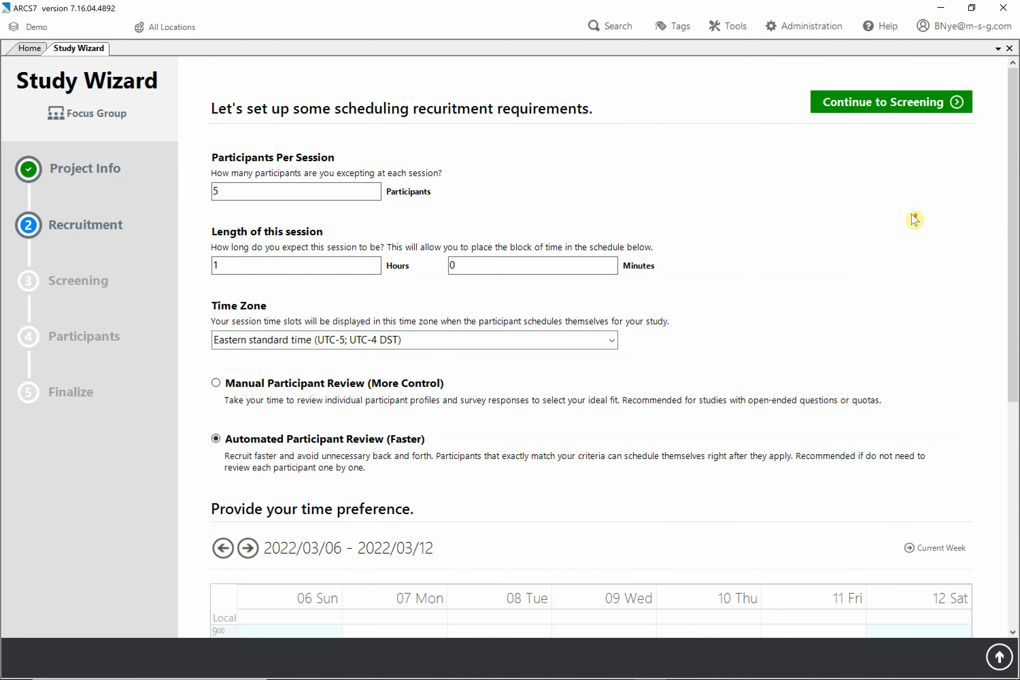
pyautogui.click(898, 108)
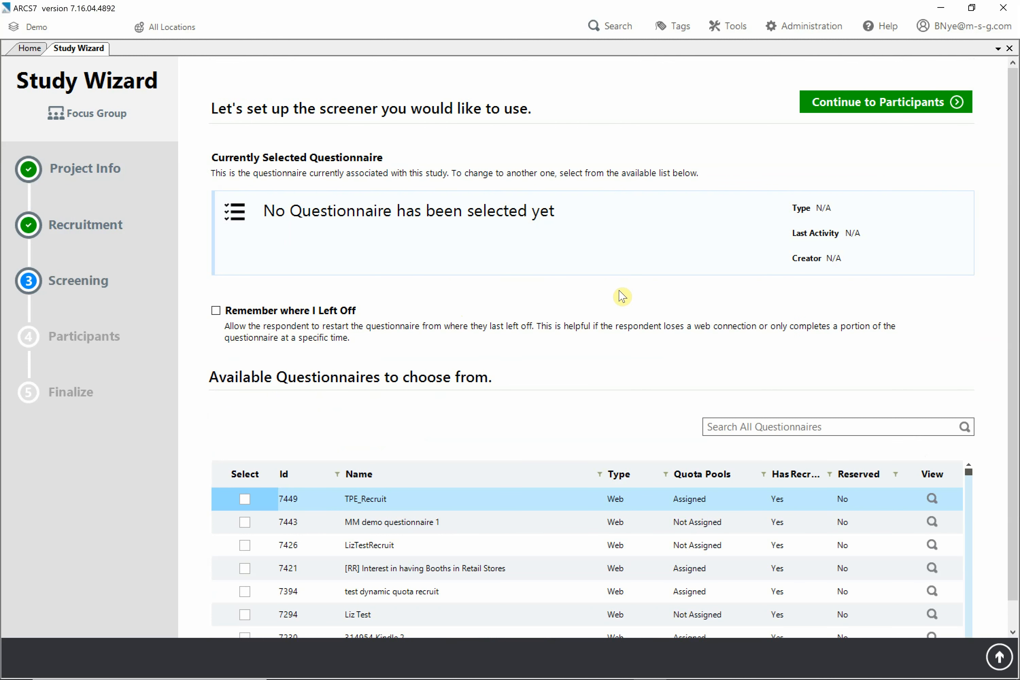
# Step: Select the DummyRecruit questionnaire from the available questionnaires as the study's screener
pyautogui.scroll(-1, 598, 434)
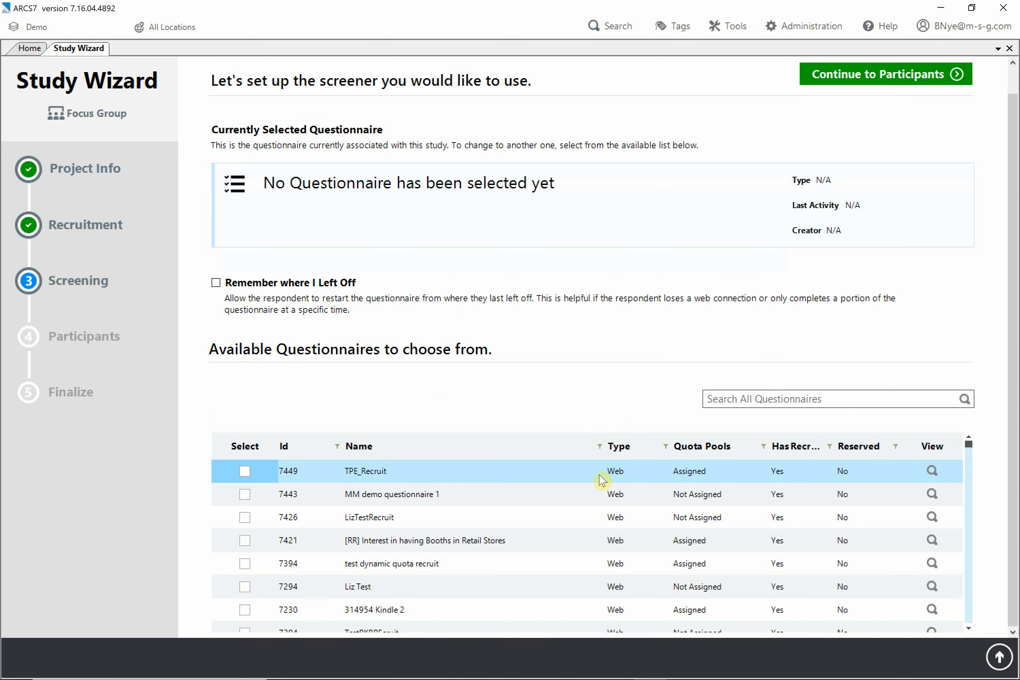
pyautogui.scroll(-3, 616, 551)
pyautogui.scroll(-3, 613, 553)
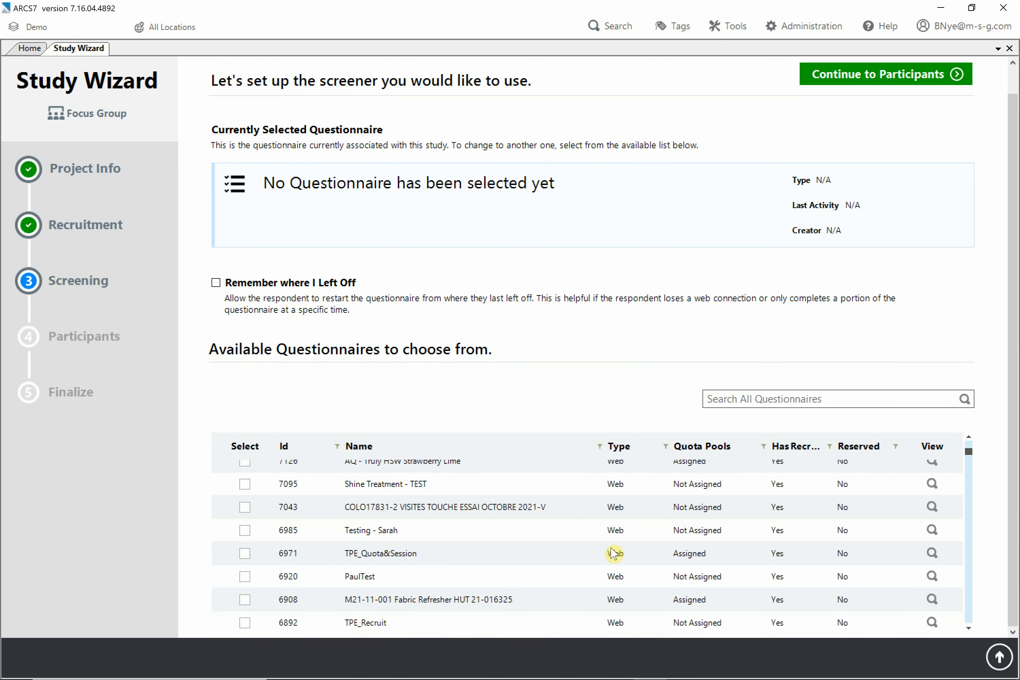
pyautogui.scroll(-3, 614, 553)
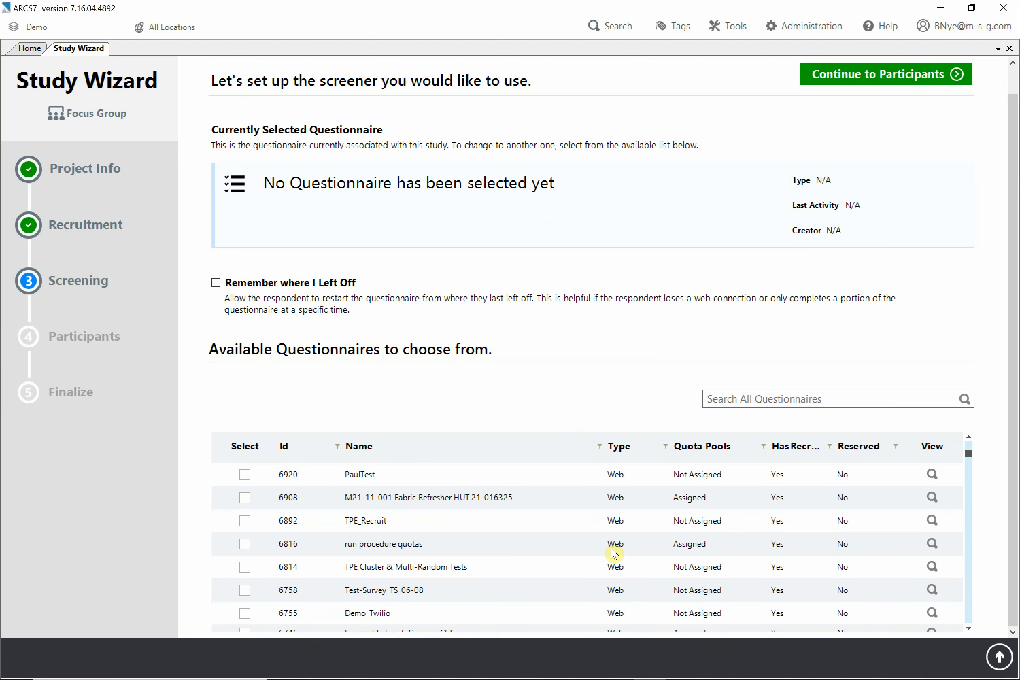
pyautogui.scroll(-2, 613, 554)
pyautogui.scroll(-2, 612, 553)
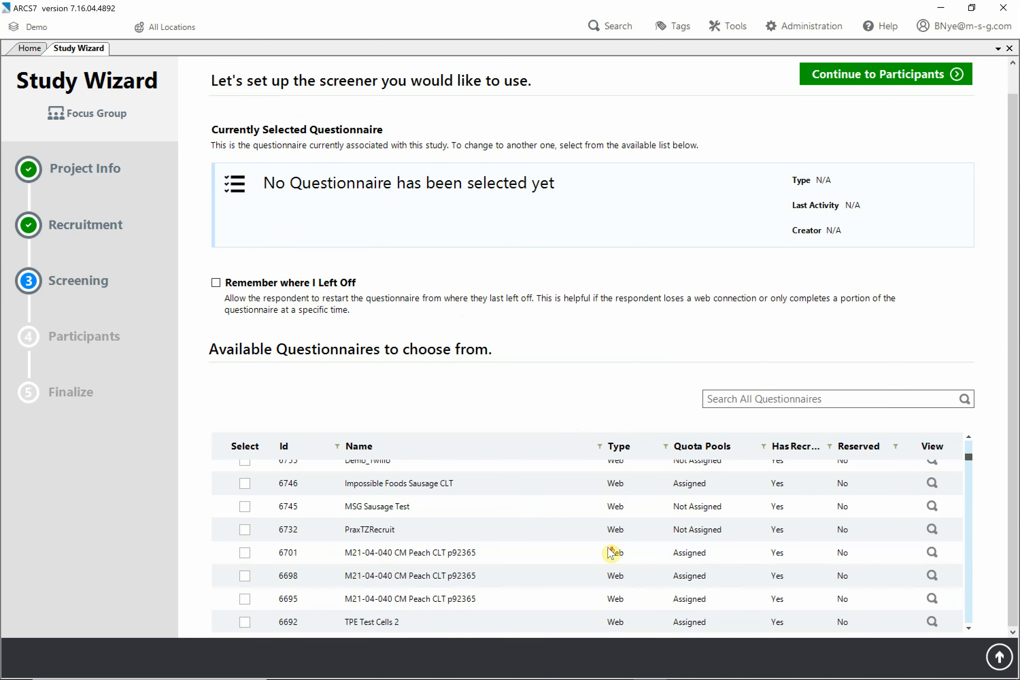
pyautogui.scroll(-3, 612, 554)
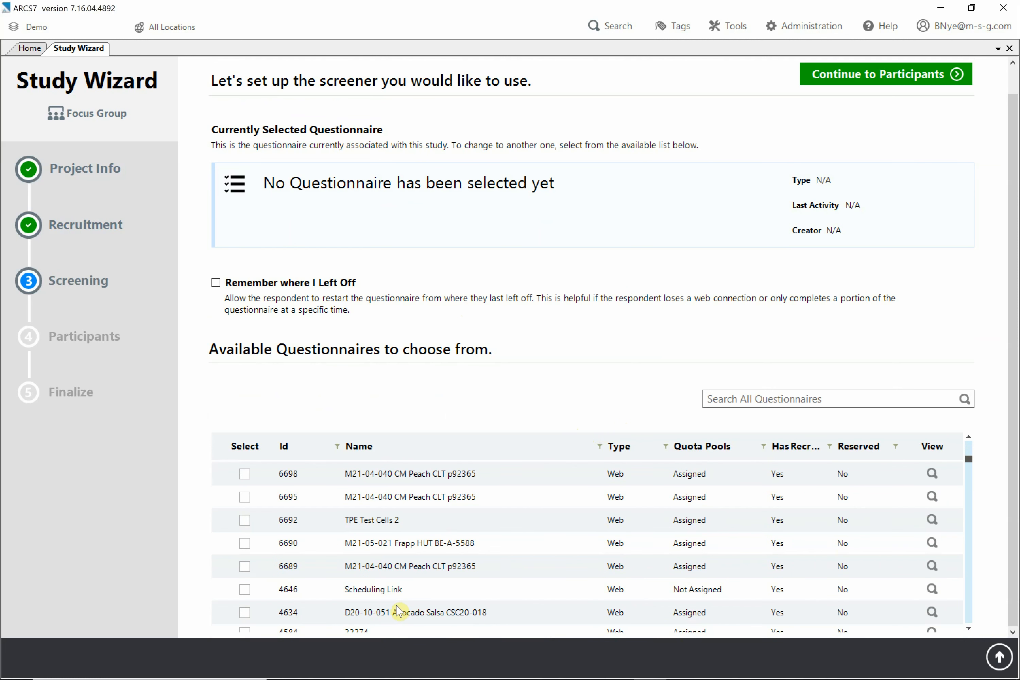
pyautogui.scroll(-3, 439, 585)
pyautogui.scroll(-3, 441, 585)
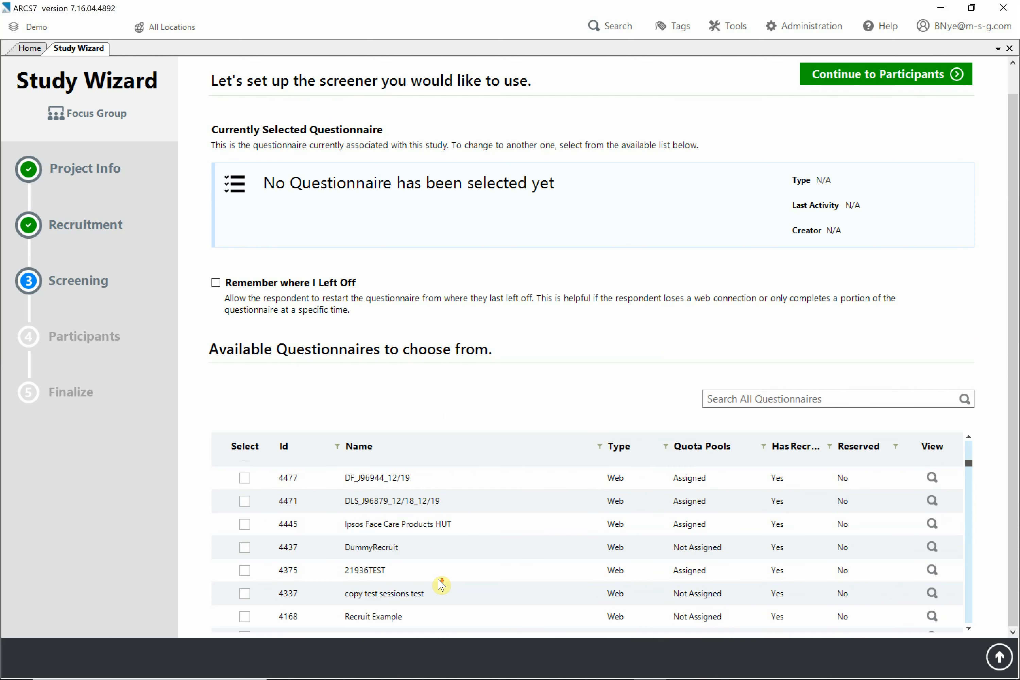
pyautogui.click(244, 553)
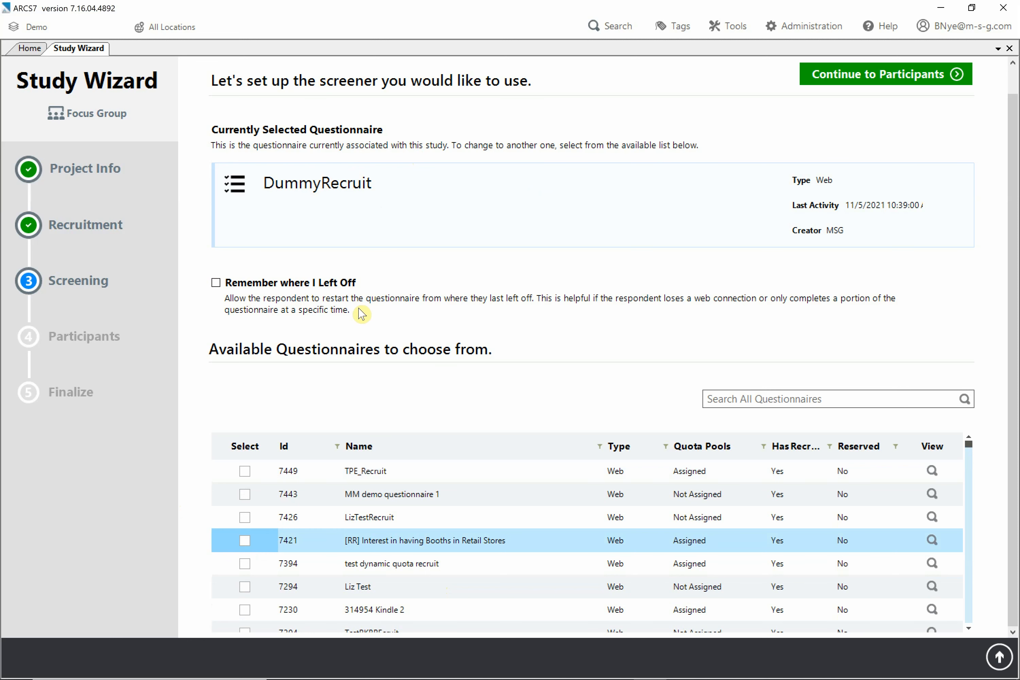
# Step: Switch the Remember where I Left Off option on and back off, and continue to the participants stage
pyautogui.click(216, 284)
pyautogui.click(215, 283)
pyautogui.click(859, 87)
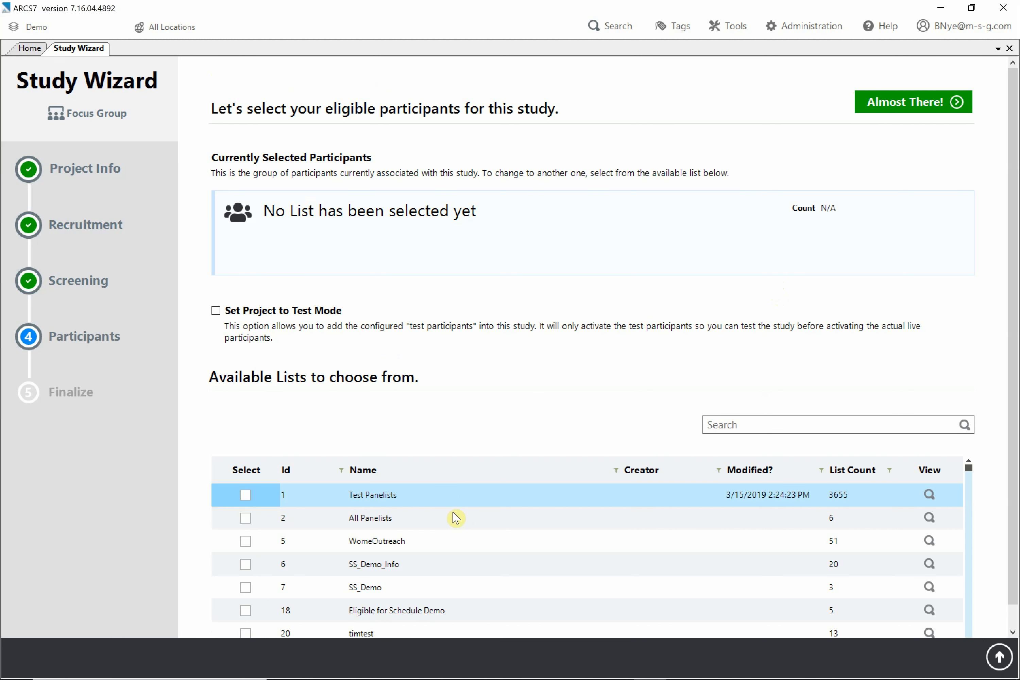
# Step: Select the participant list named "List" (Id 36) as the study's eligible participants
pyautogui.scroll(-5, 456, 520)
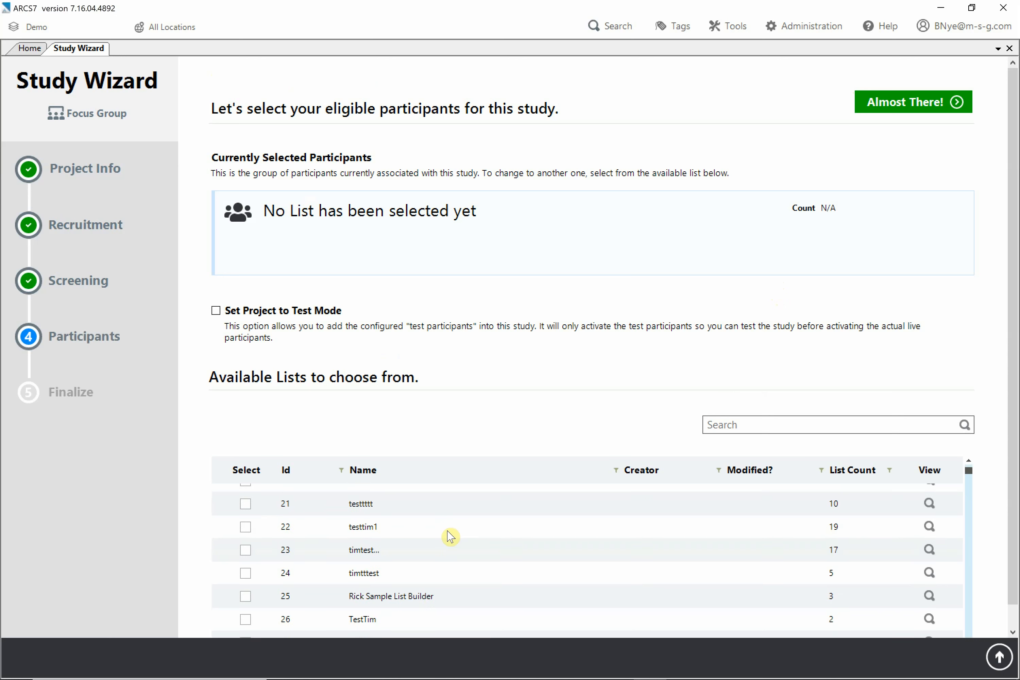
pyautogui.scroll(-3, 451, 537)
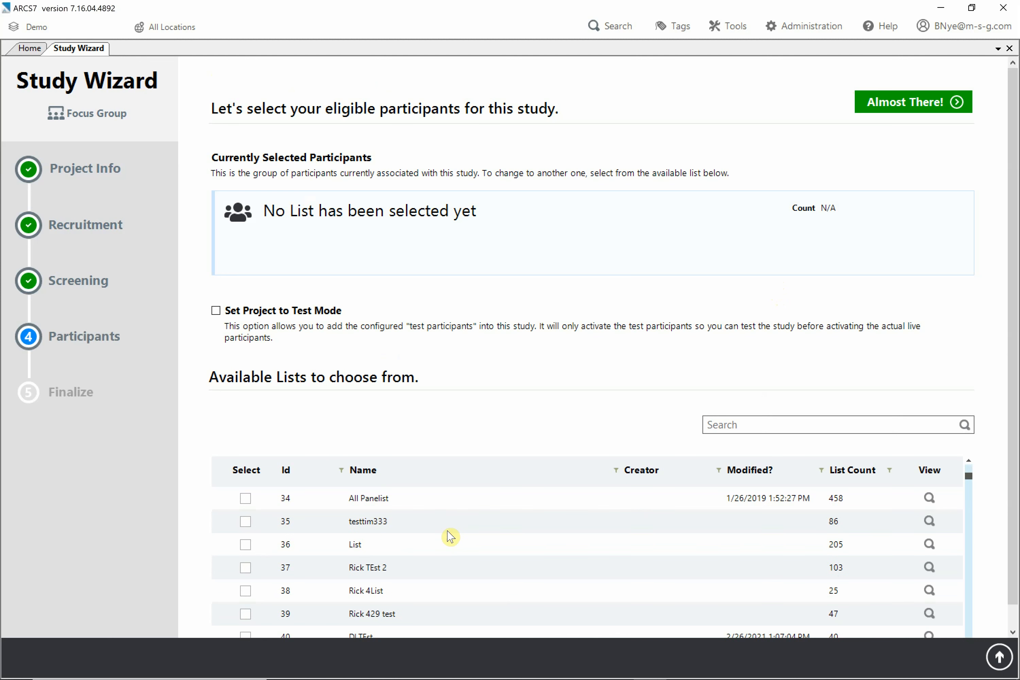
pyautogui.scroll(-1, 451, 536)
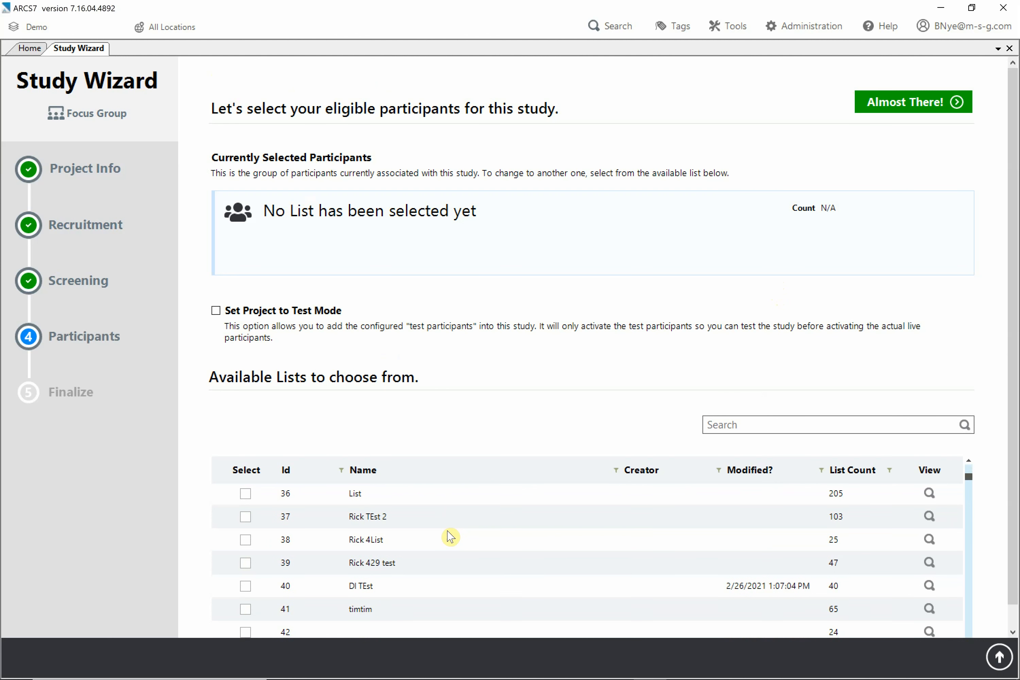
pyautogui.click(248, 500)
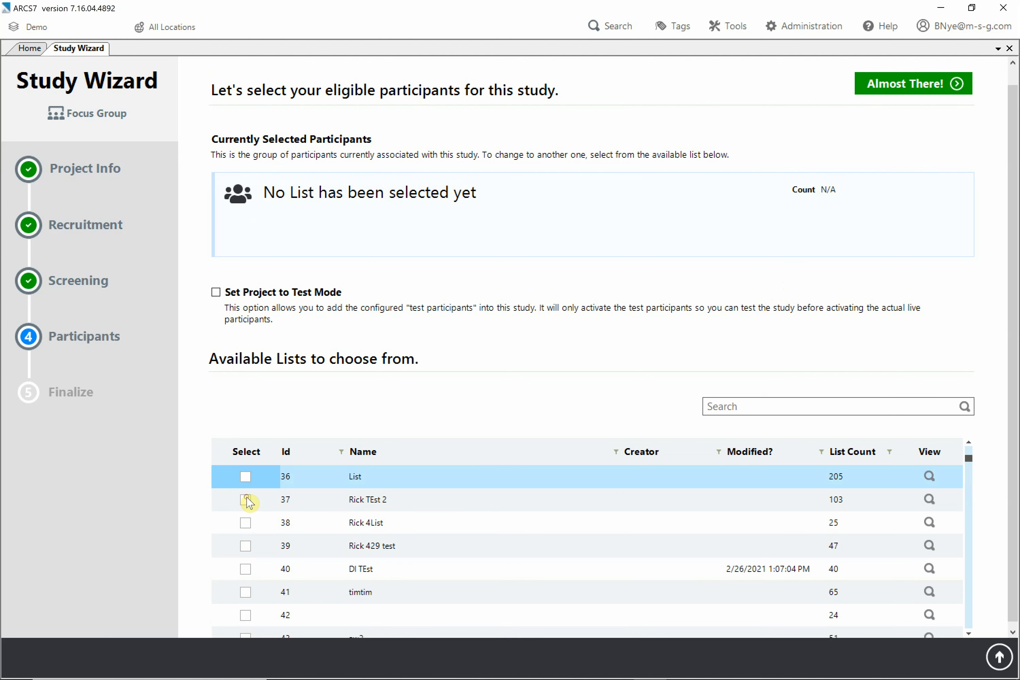
pyautogui.click(246, 478)
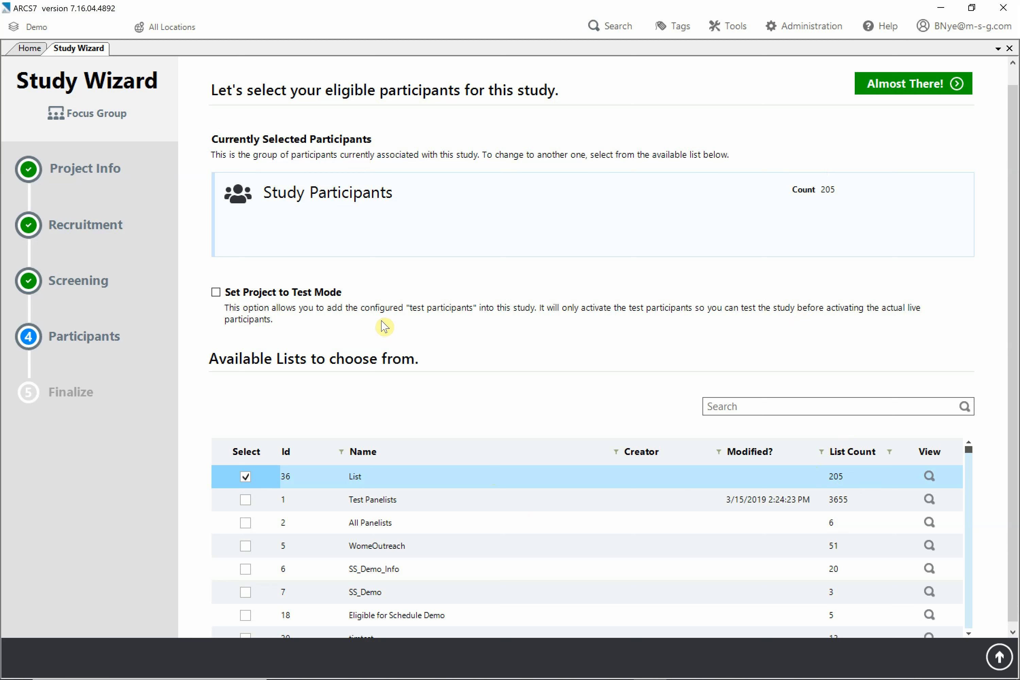
# Step: Toggle the Set Project to Test Mode option and continue to the finalize stage
pyautogui.click(216, 292)
pyautogui.click(217, 293)
pyautogui.click(215, 293)
pyautogui.click(916, 91)
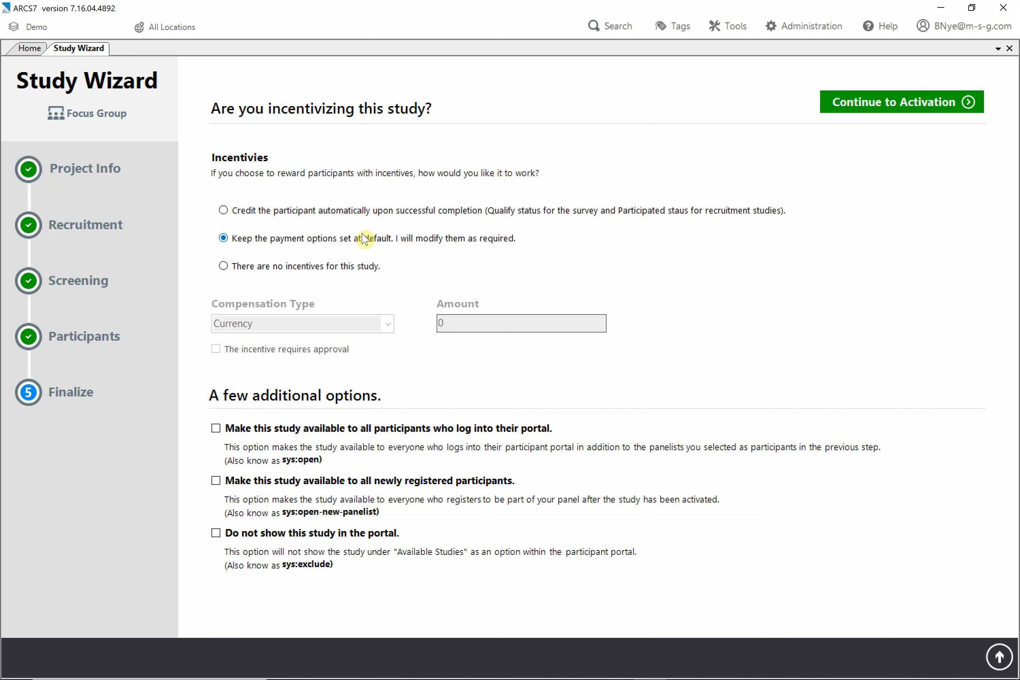
# Step: Try the no-incentive and automatic-credit options, check the available compensation types, and return to keeping the payment options set at default
pyautogui.click(228, 266)
pyautogui.click(226, 212)
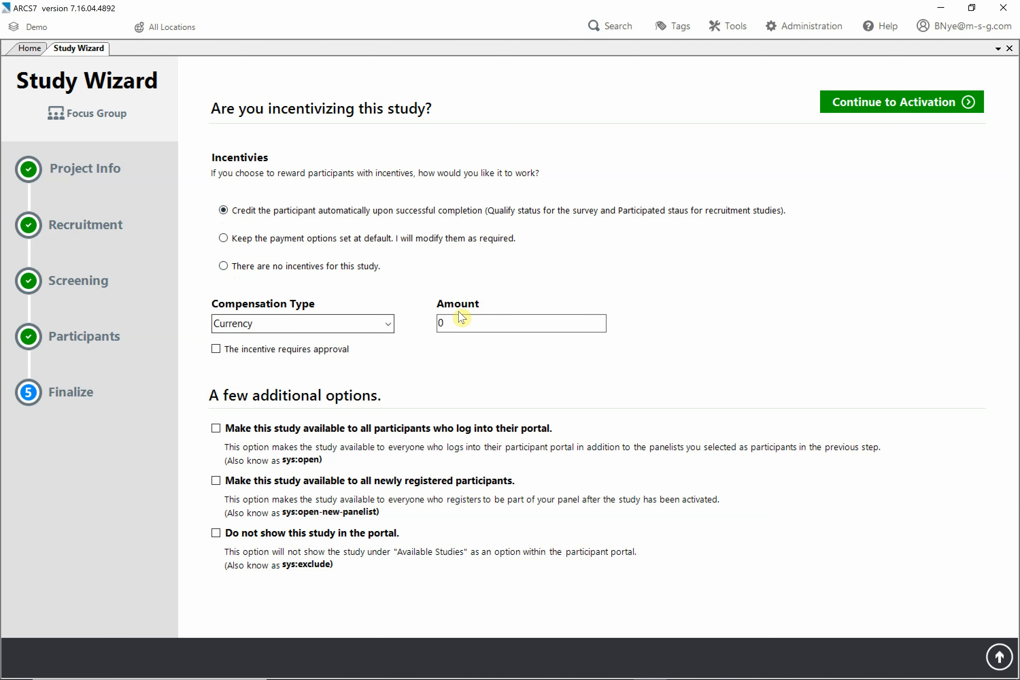
pyautogui.click(388, 324)
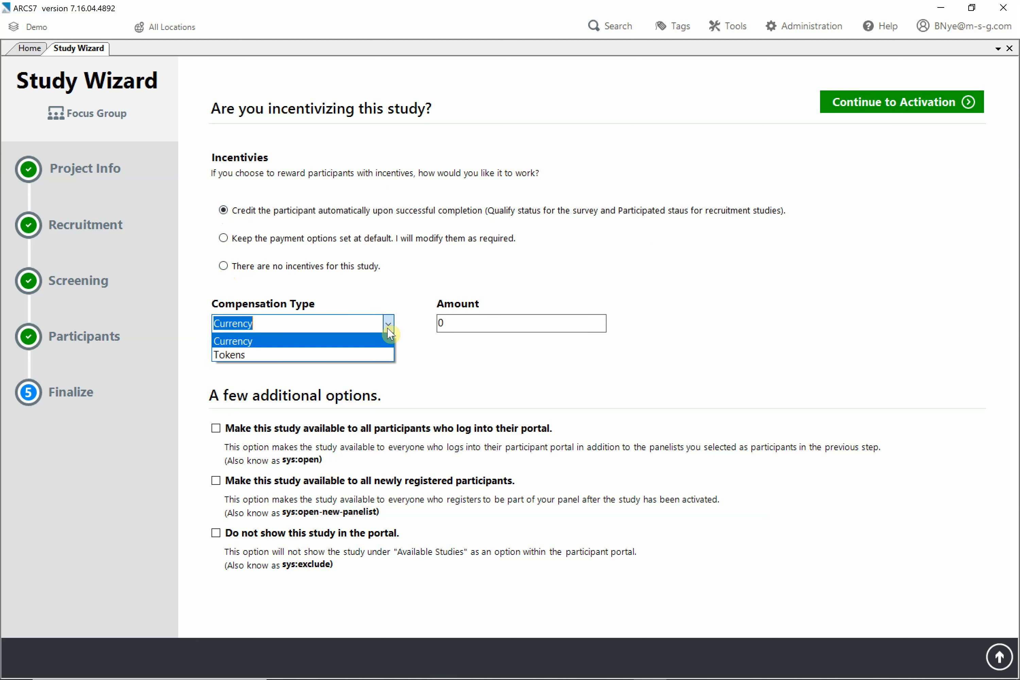
pyautogui.click(389, 332)
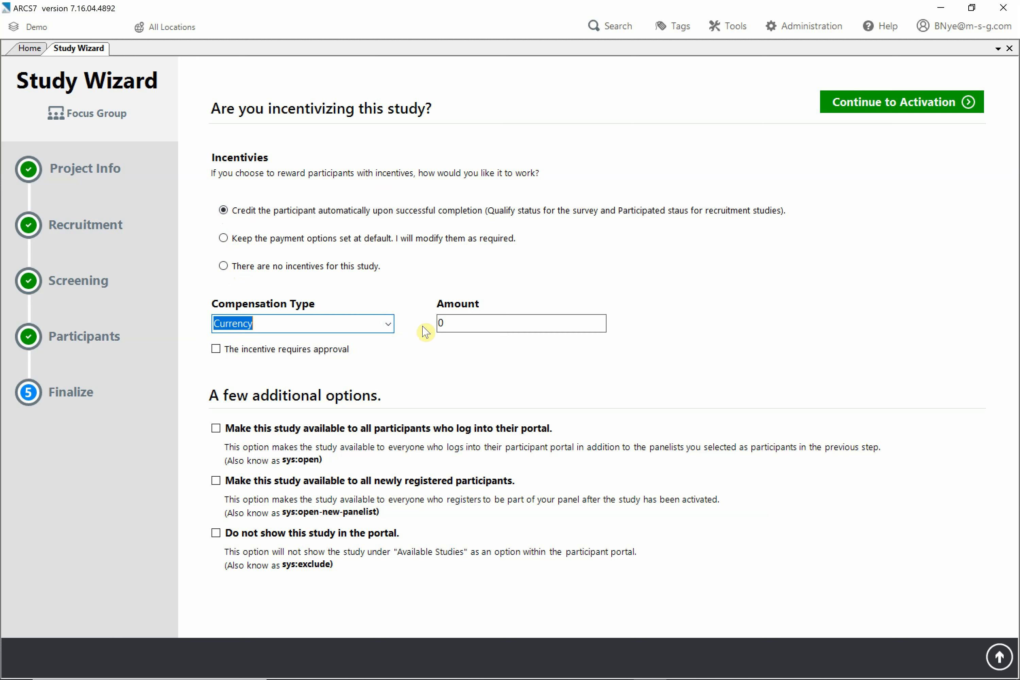
pyautogui.click(223, 239)
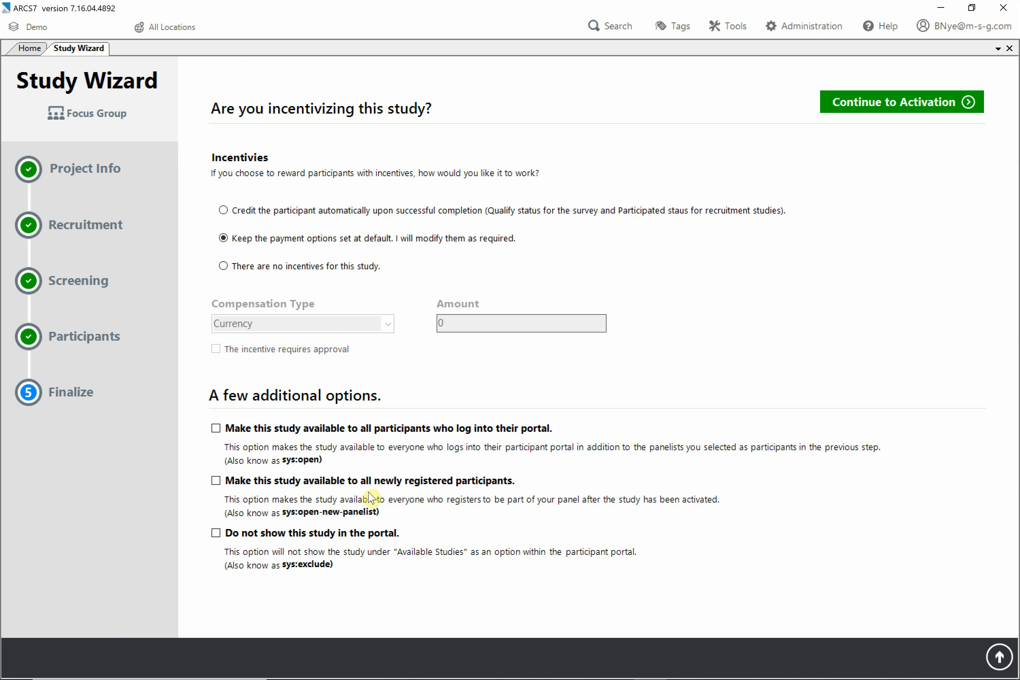
# Step: Switch the option for making the study available to newly registered participants on and back off, and continue to activation
pyautogui.click(216, 481)
pyautogui.click(216, 480)
pyautogui.click(906, 106)
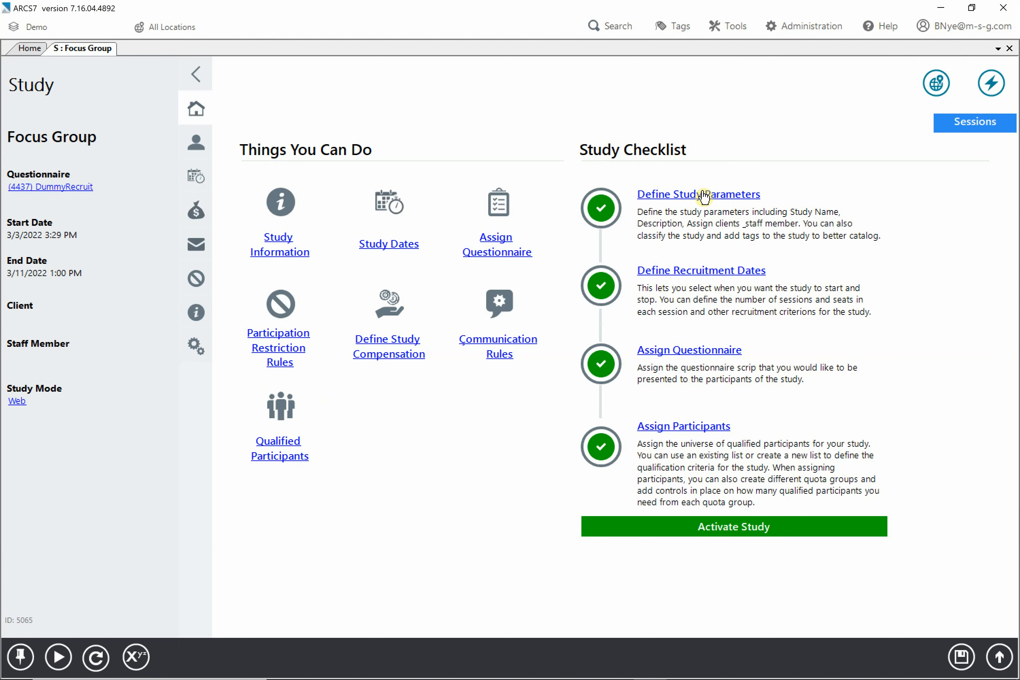
# Step: Review the study's recruitment dates and sessions, and its assigned questionnaire, from the study checklist, closing each one unchanged
pyautogui.click(718, 274)
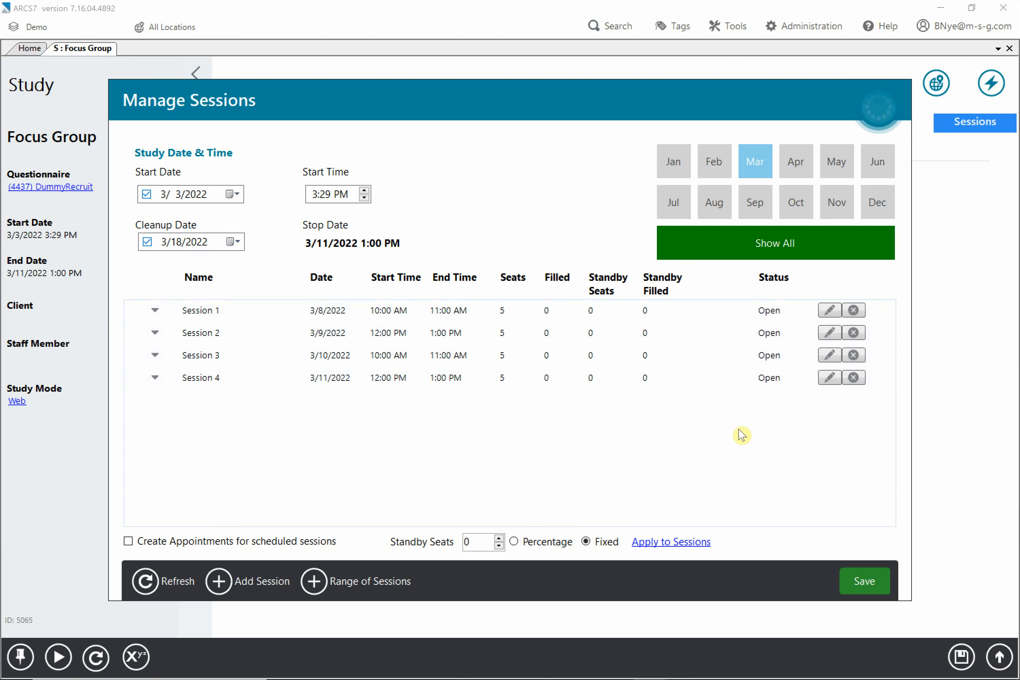
pyautogui.click(867, 587)
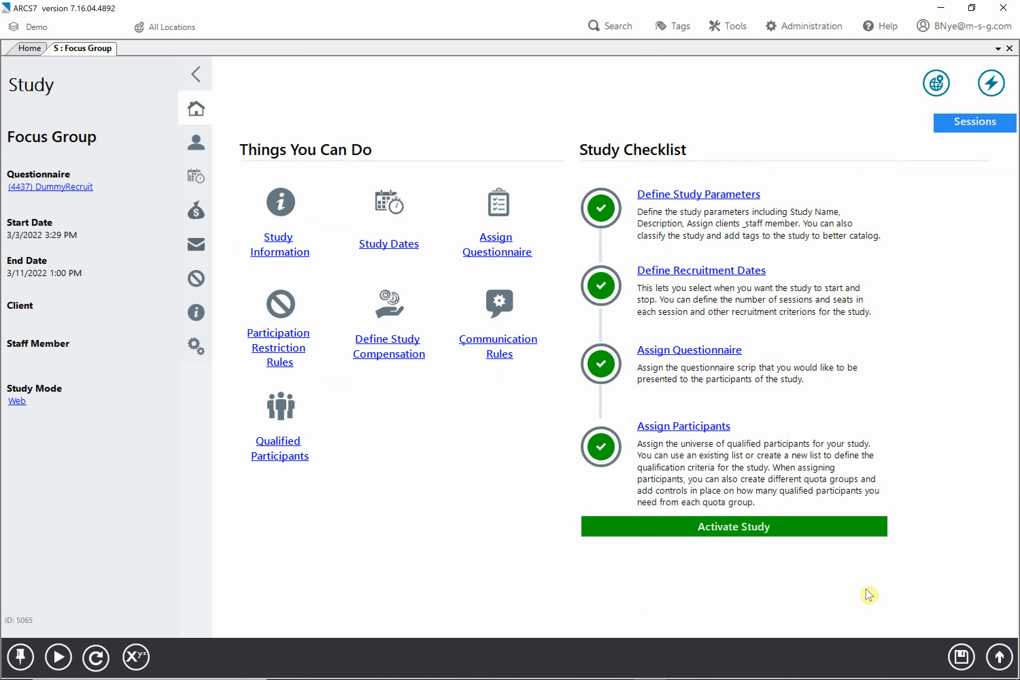
pyautogui.click(725, 356)
pyautogui.click(724, 350)
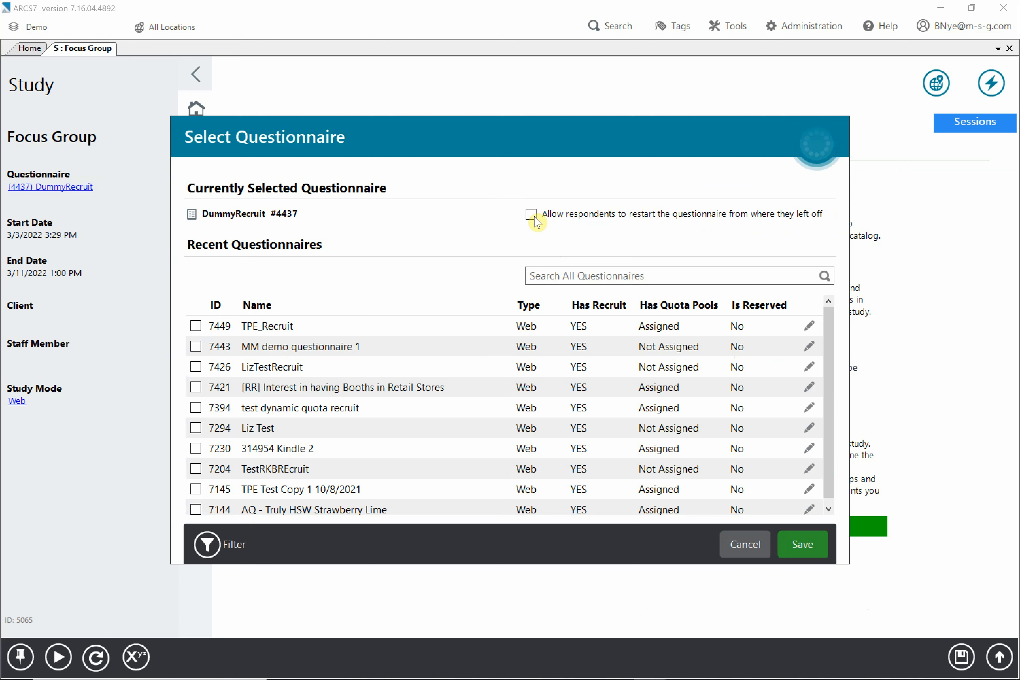
pyautogui.click(754, 543)
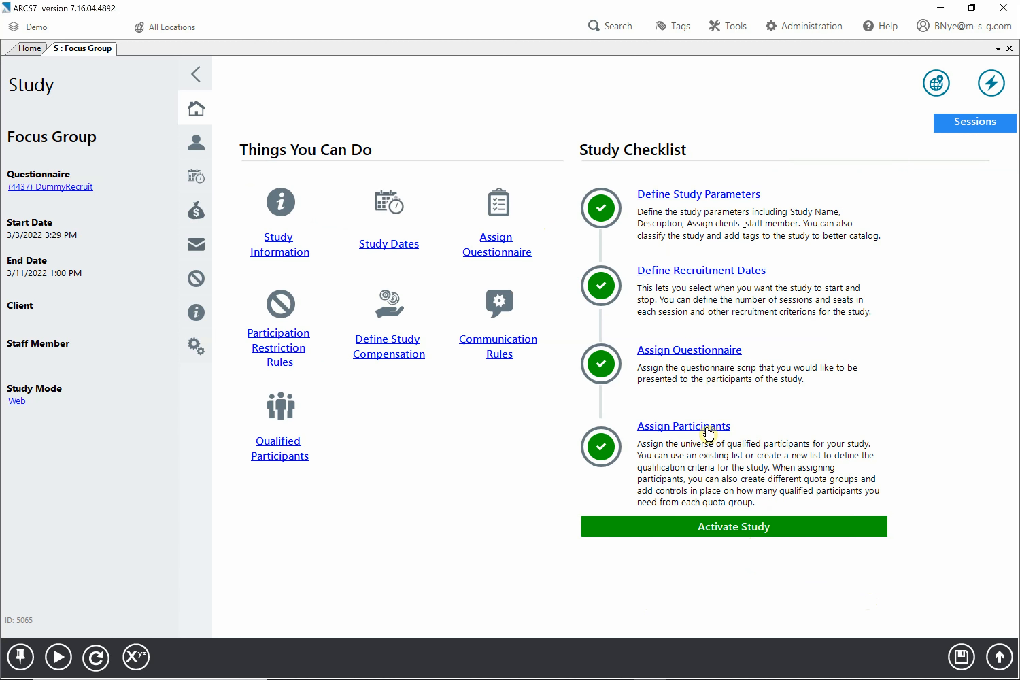
# Step: Review the quota pools under the participant assignment, including the allocation settings of the Study Participants pool, and return to the study checklist
pyautogui.click(708, 433)
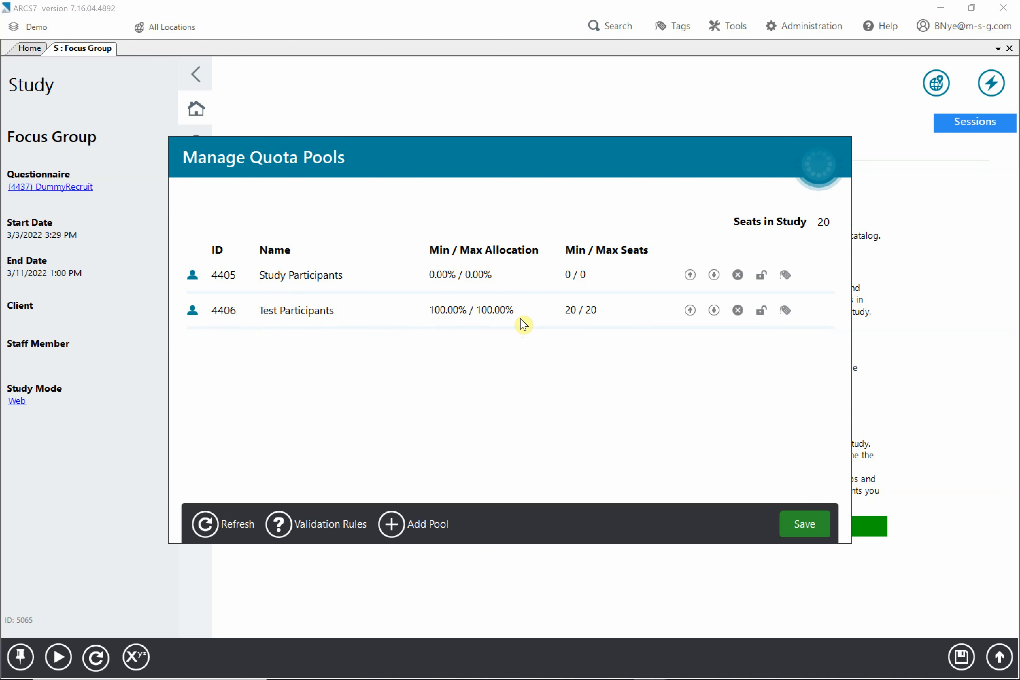
pyautogui.click(333, 286)
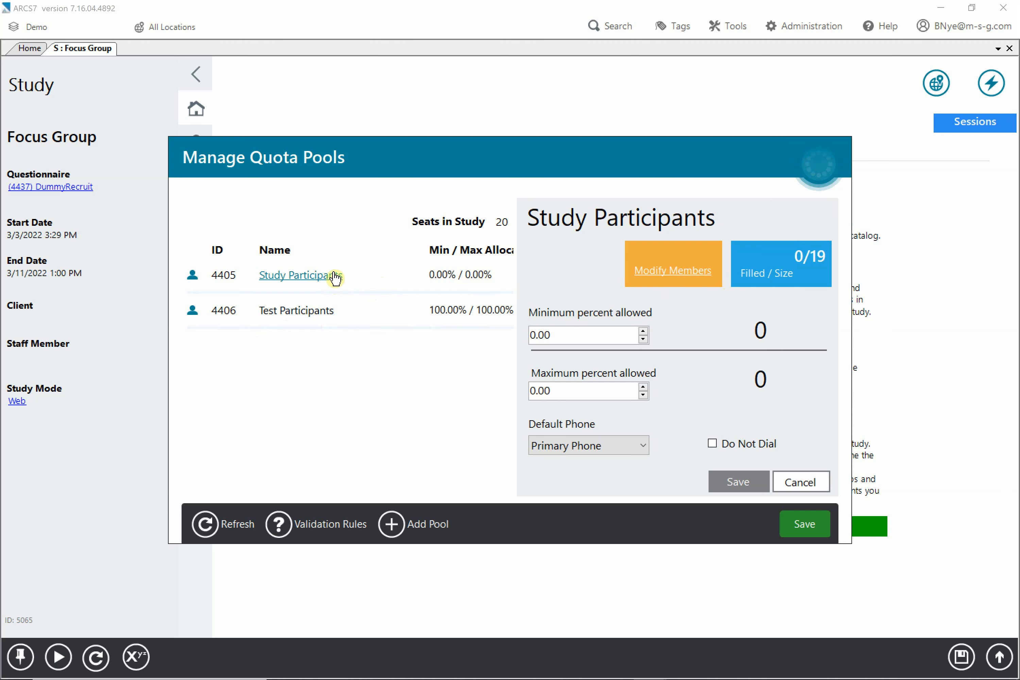
pyautogui.click(323, 278)
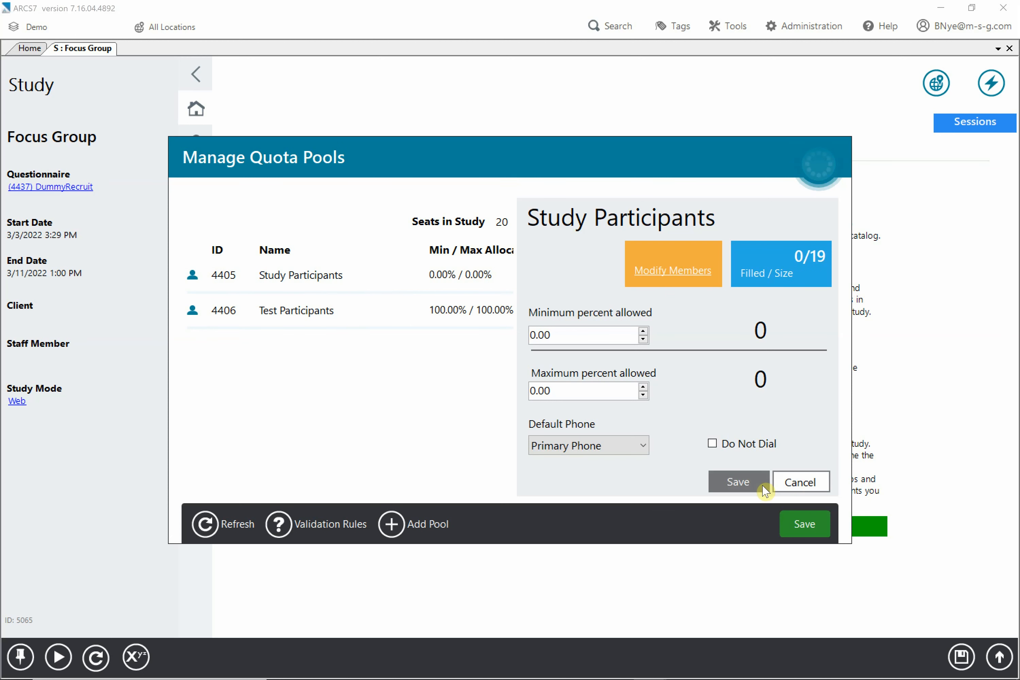
pyautogui.click(801, 482)
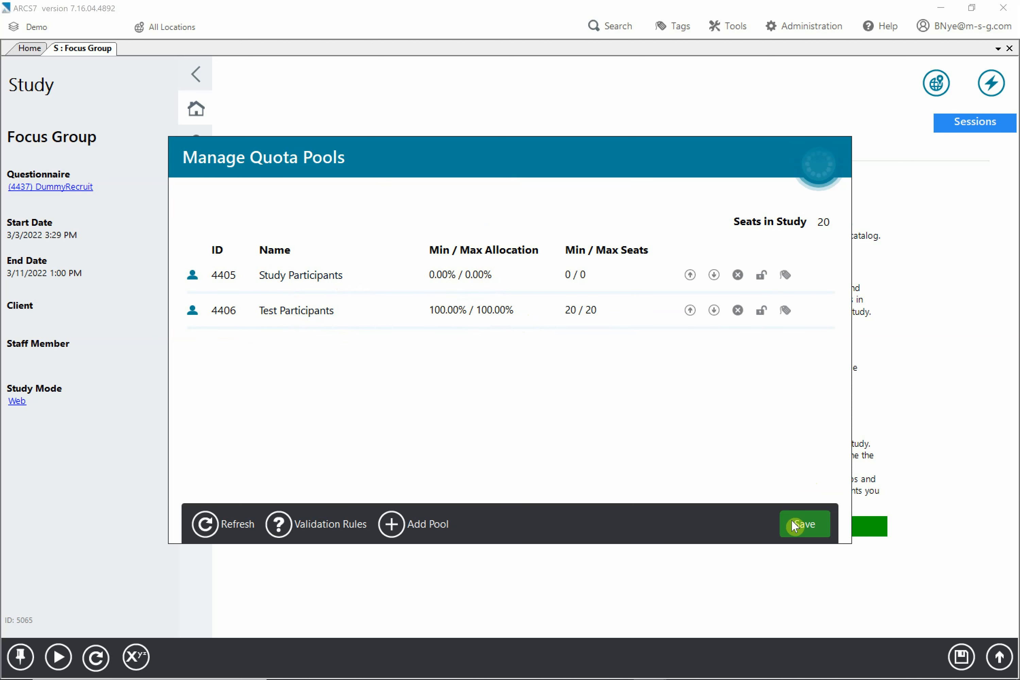
pyautogui.click(805, 529)
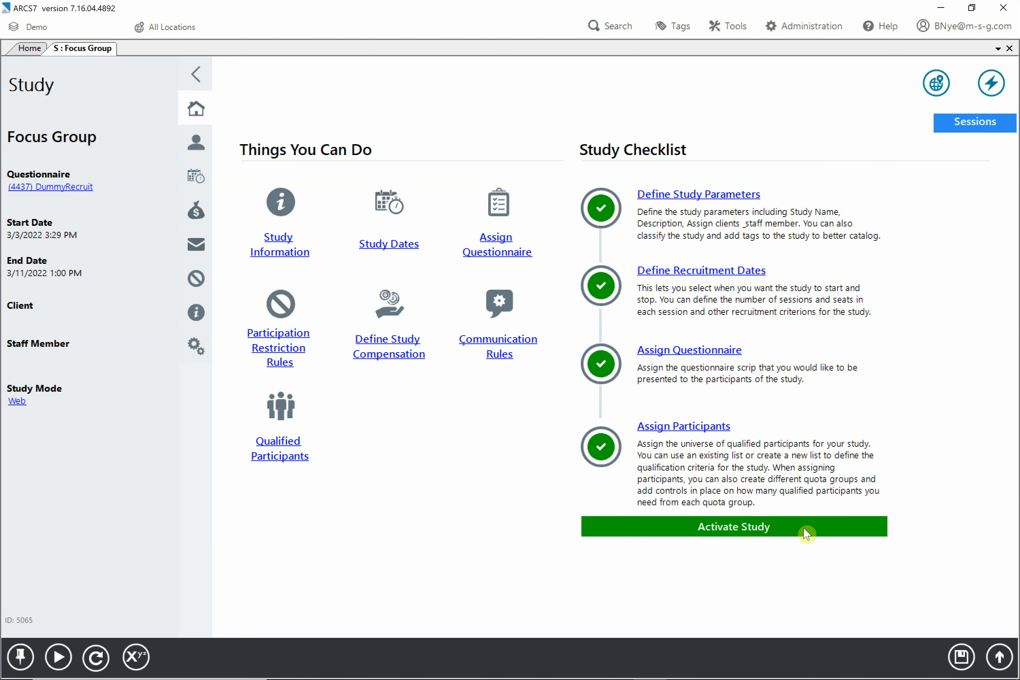